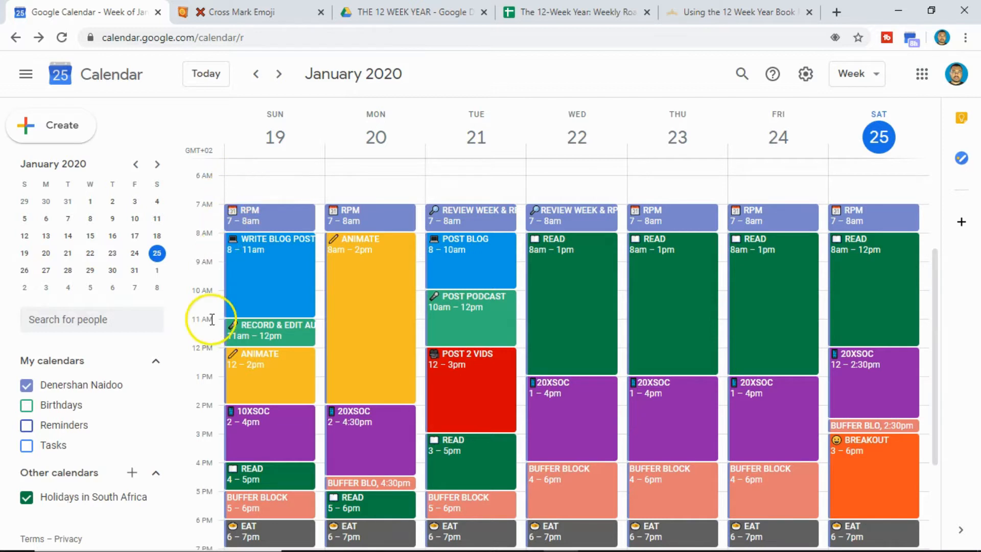
Step: Create a new calendar named DEMO and hide the personal calendar's events from the week view
click(132, 472)
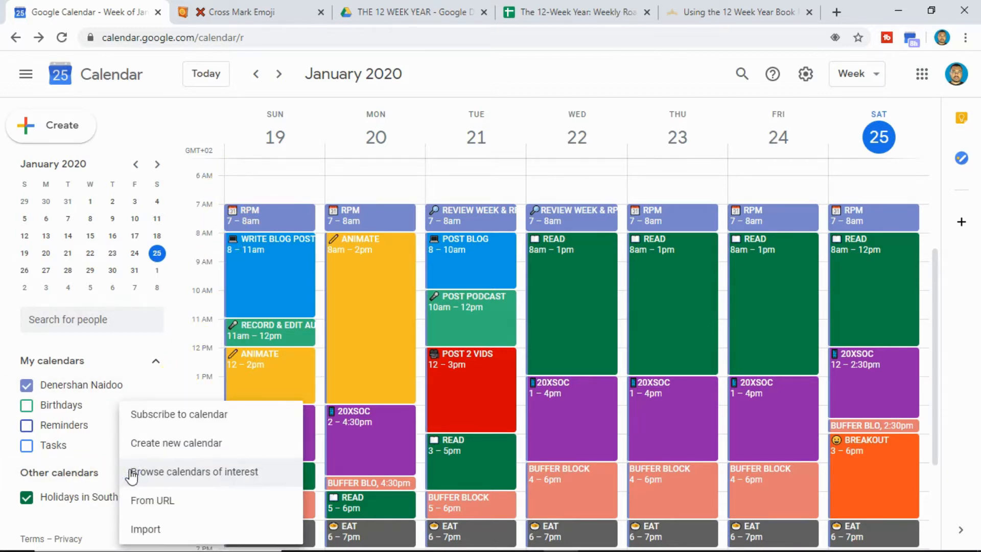
click(149, 443)
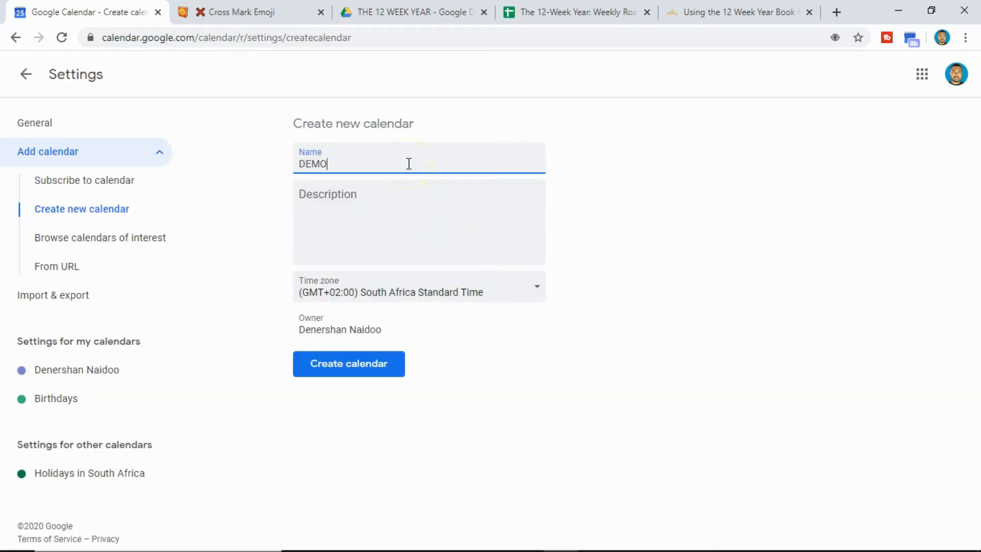
click(345, 364)
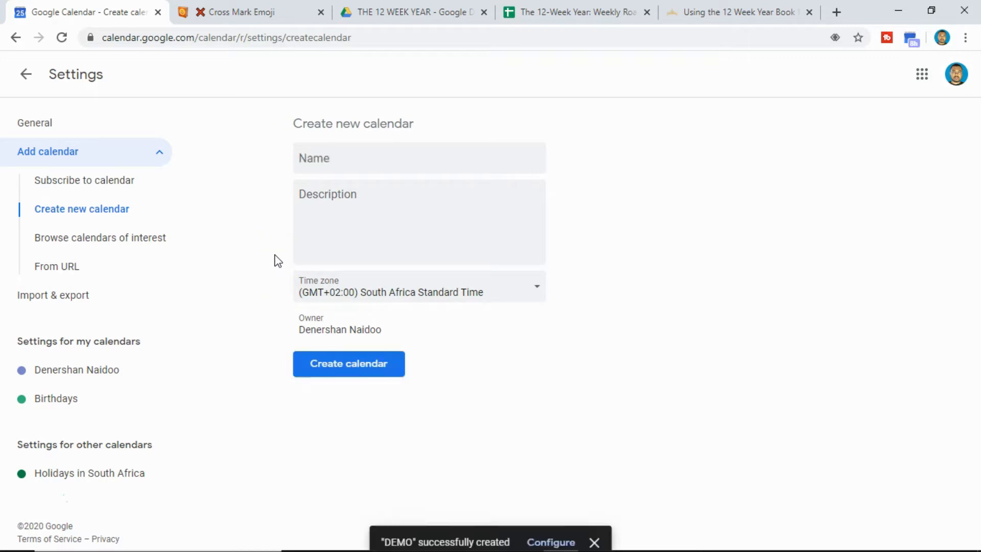
click(27, 75)
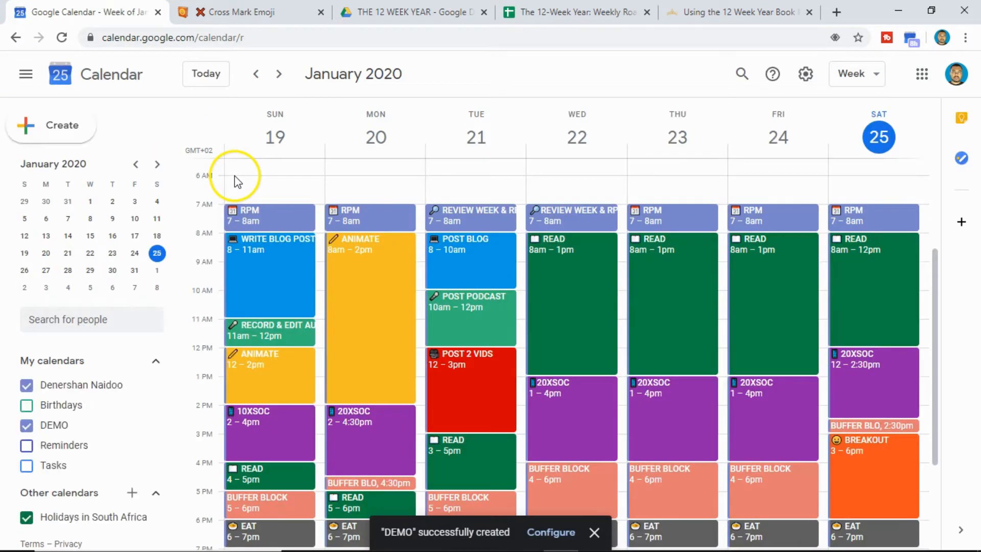
click(26, 385)
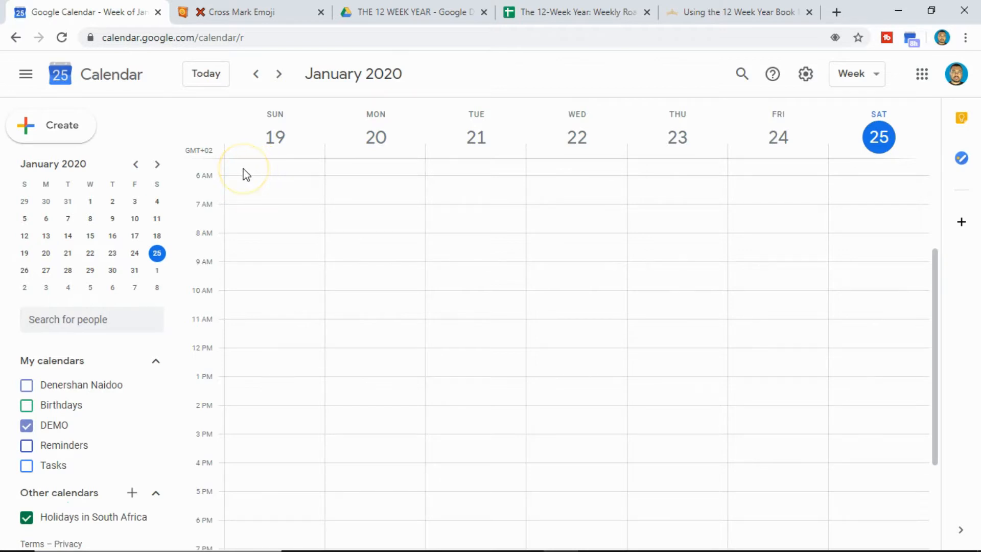
Step: Add a MORNING ROUTINE event to the DEMO calendar on Sunday, January 19, from 6:00am to 7:00am
click(236, 191)
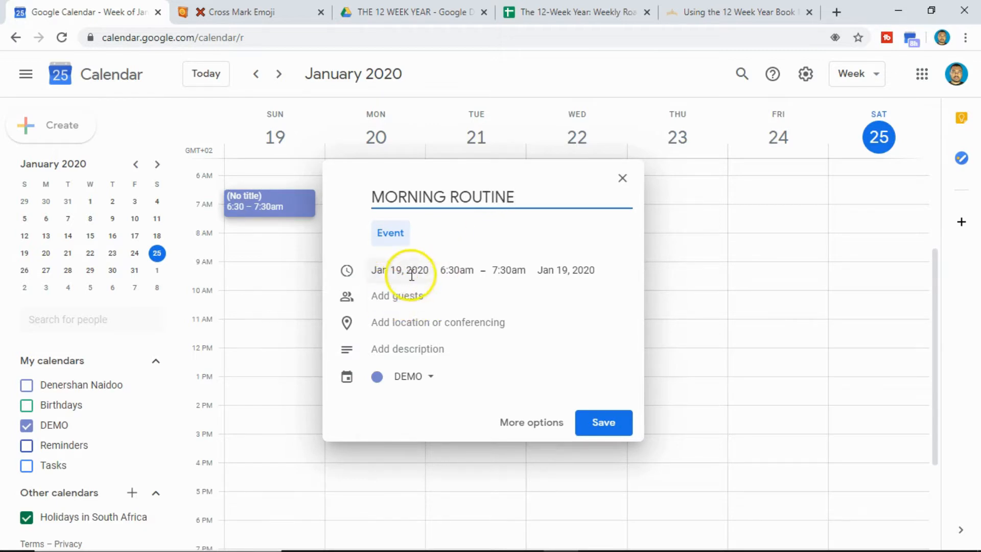
click(462, 270)
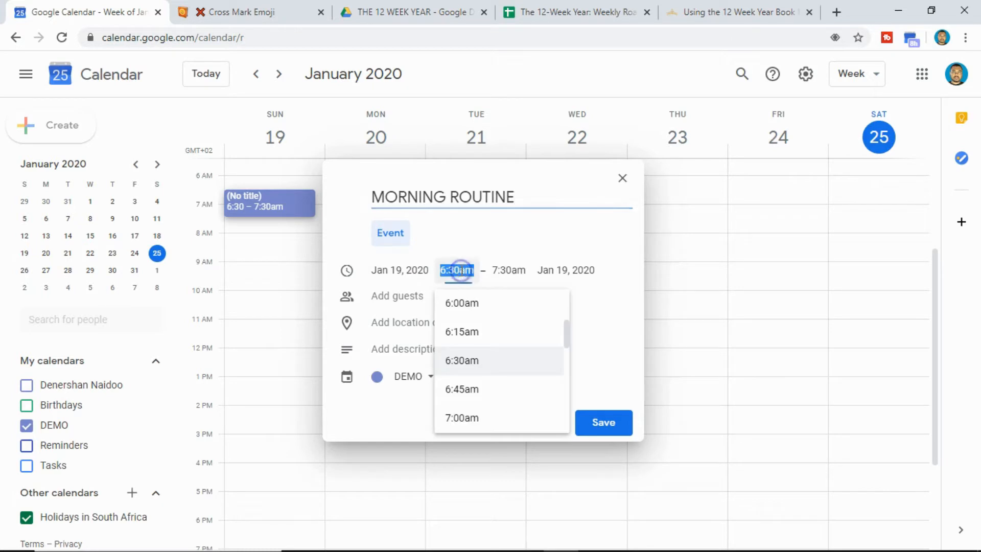
click(459, 307)
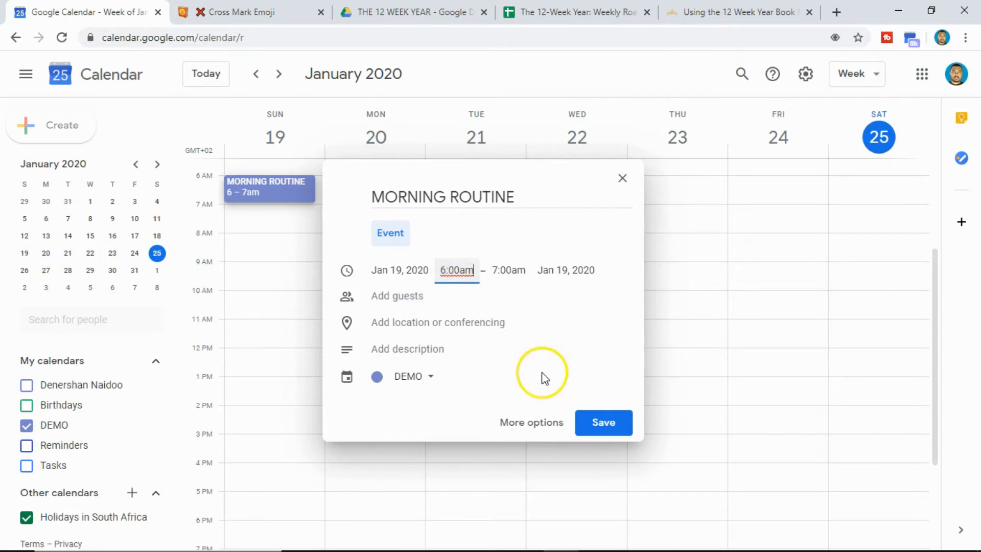
click(607, 428)
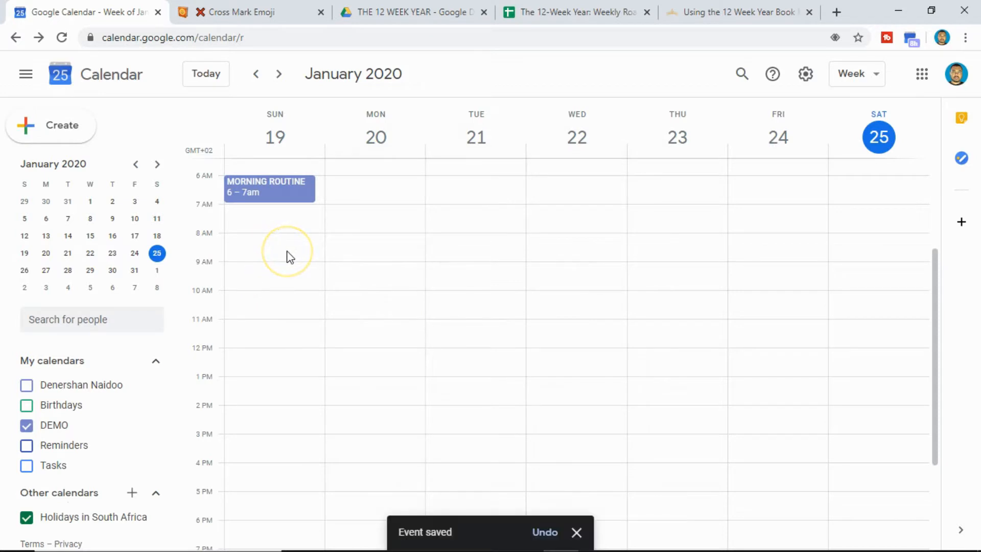
Step: Add a SHOWER event to the DEMO calendar on Sunday, January 19, from 7:00am to 8:00am
click(245, 229)
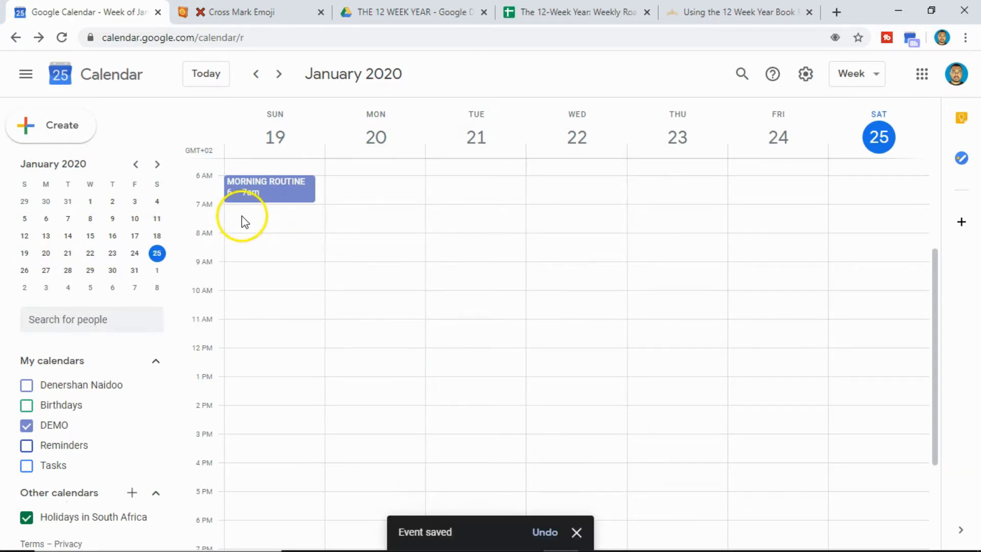
click(242, 216)
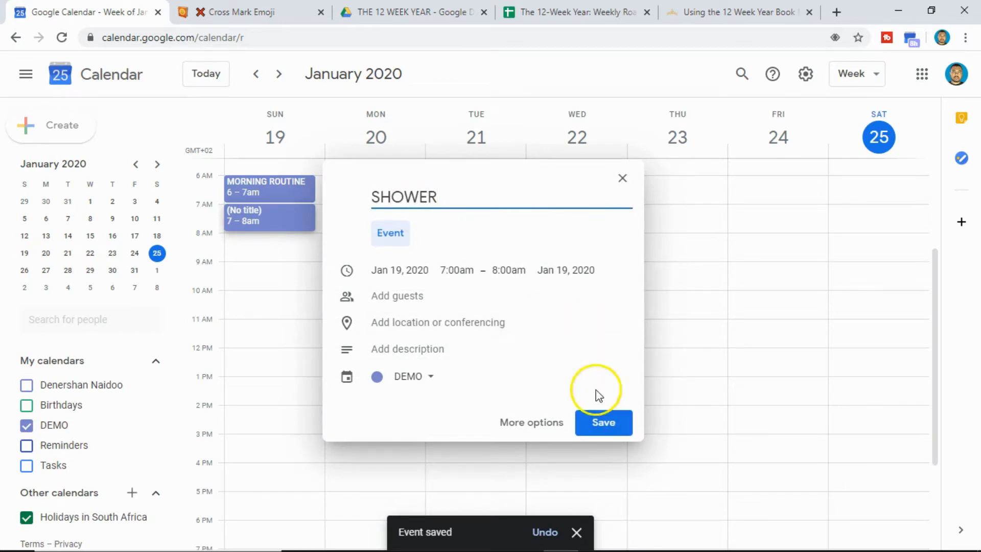
click(600, 424)
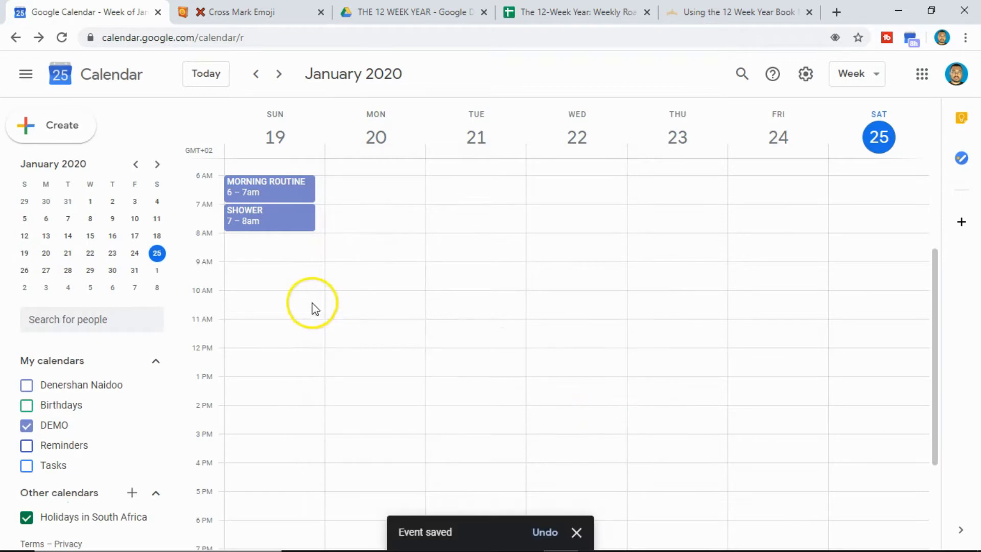
Step: Set the Sunday MORNING ROUTINE event to repeat daily and save it
click(275, 193)
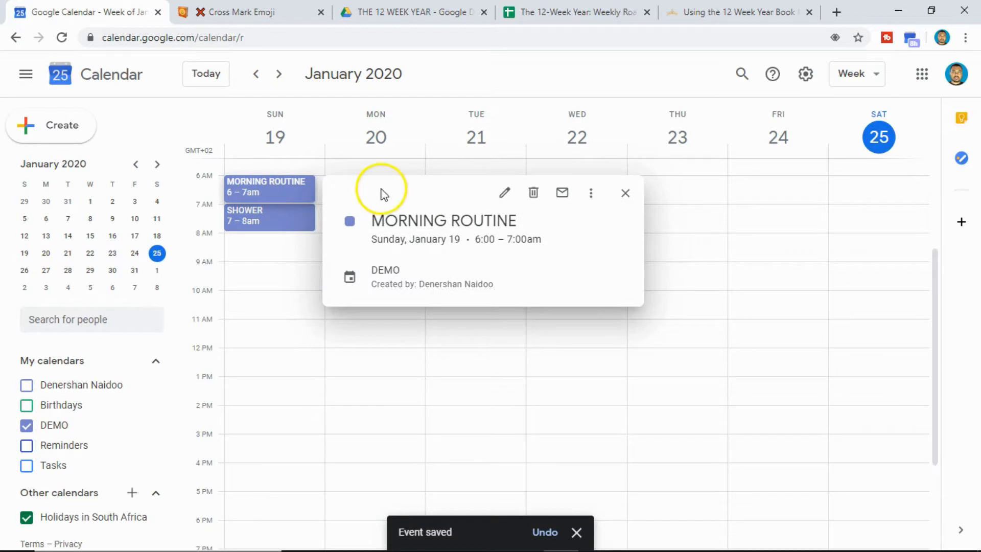
click(506, 193)
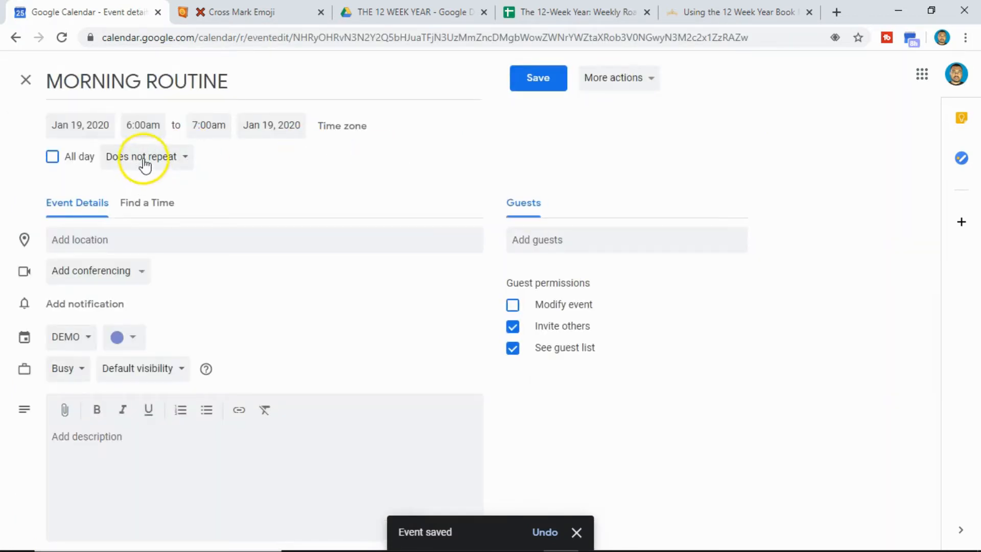
click(143, 159)
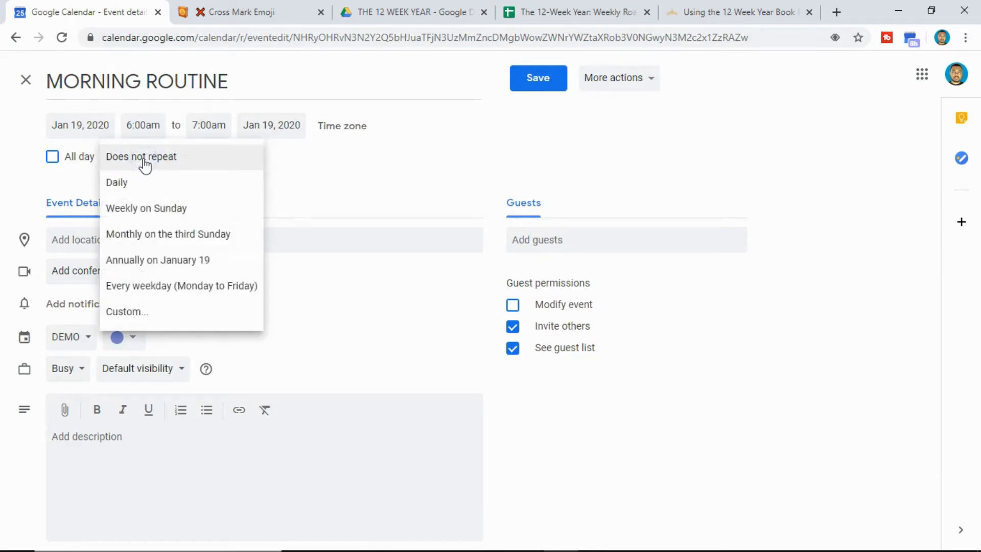
click(122, 184)
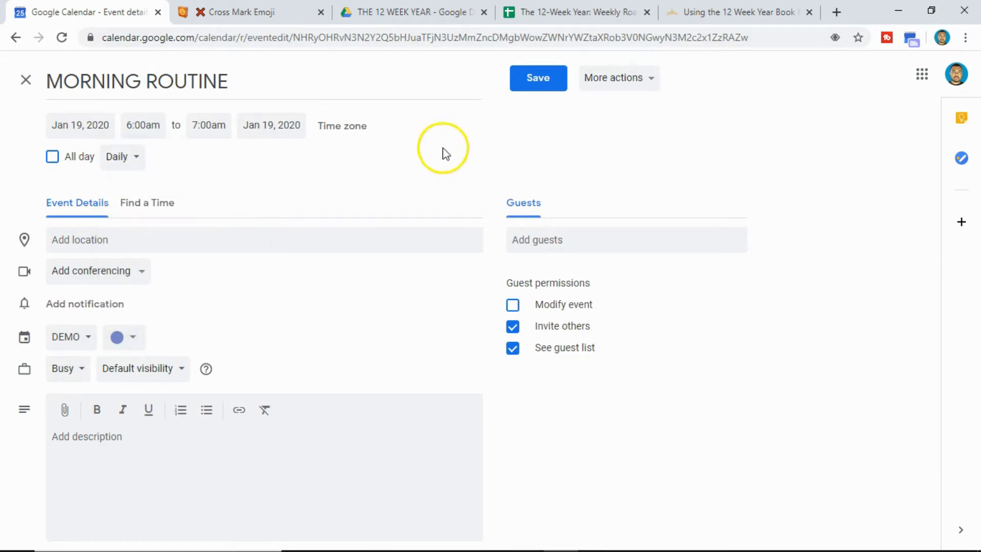
click(546, 81)
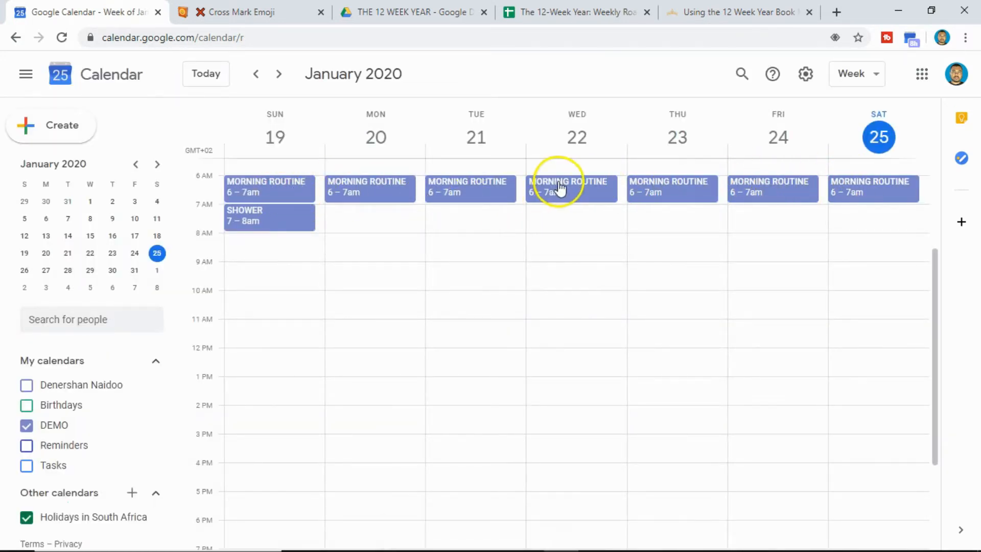
Step: Set the Sunday SHOWER event to repeat daily and save it
click(281, 213)
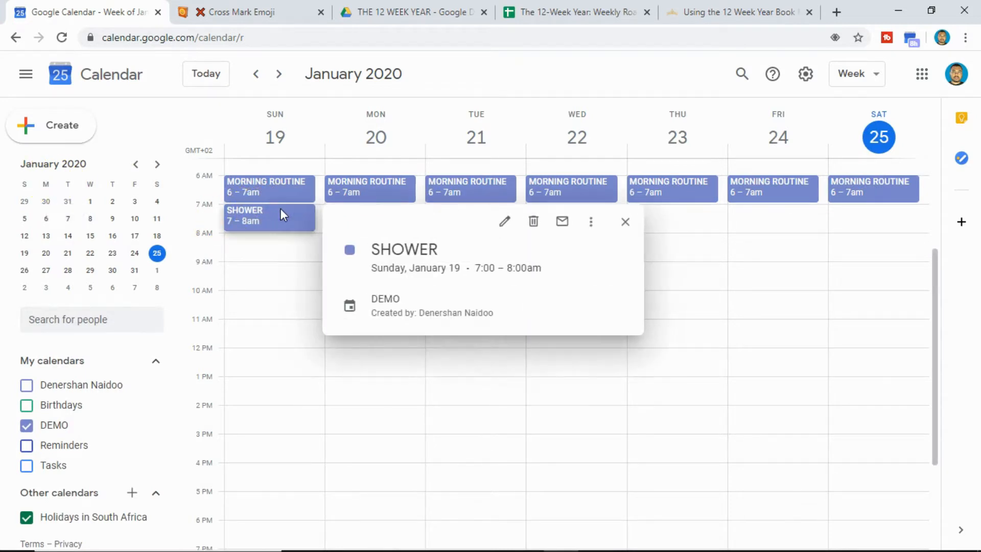
click(504, 221)
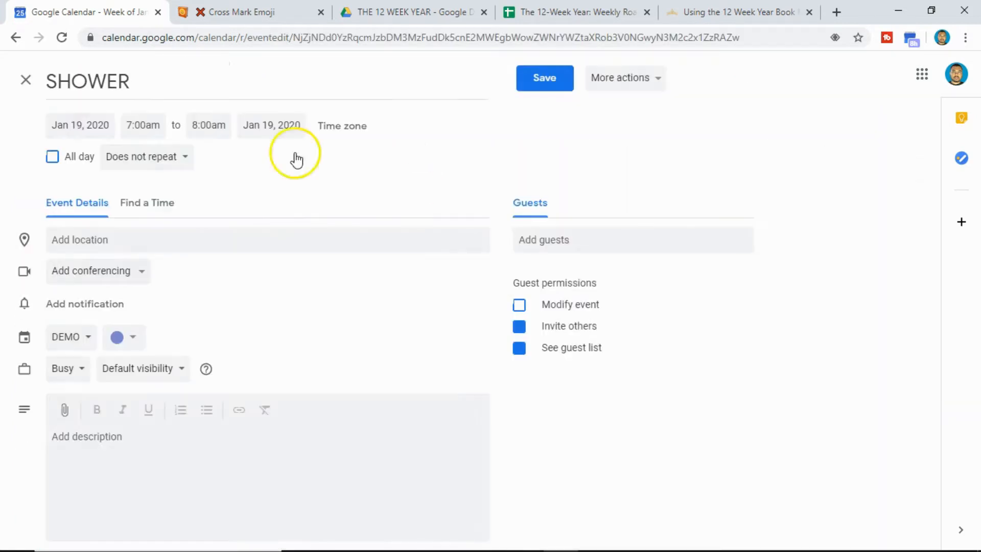
click(139, 158)
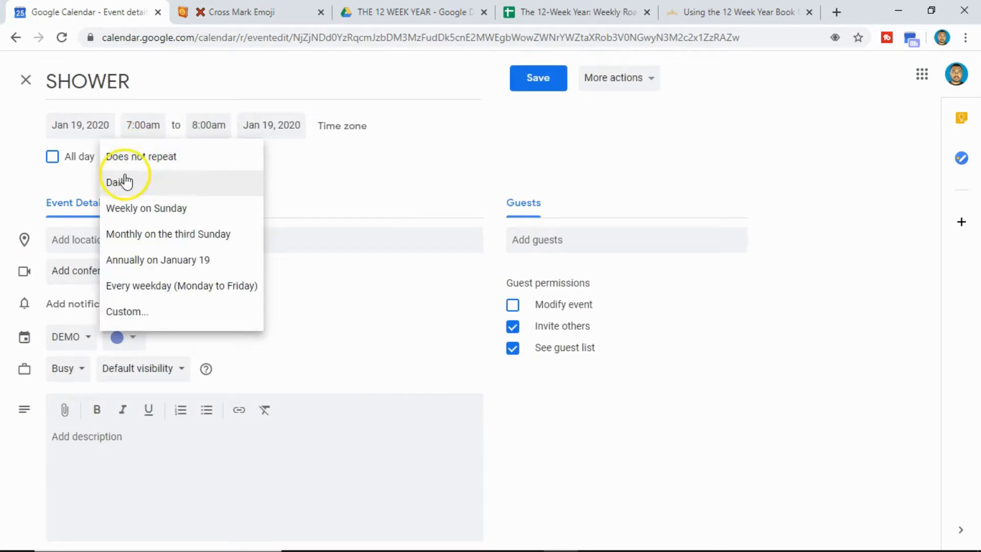
click(122, 182)
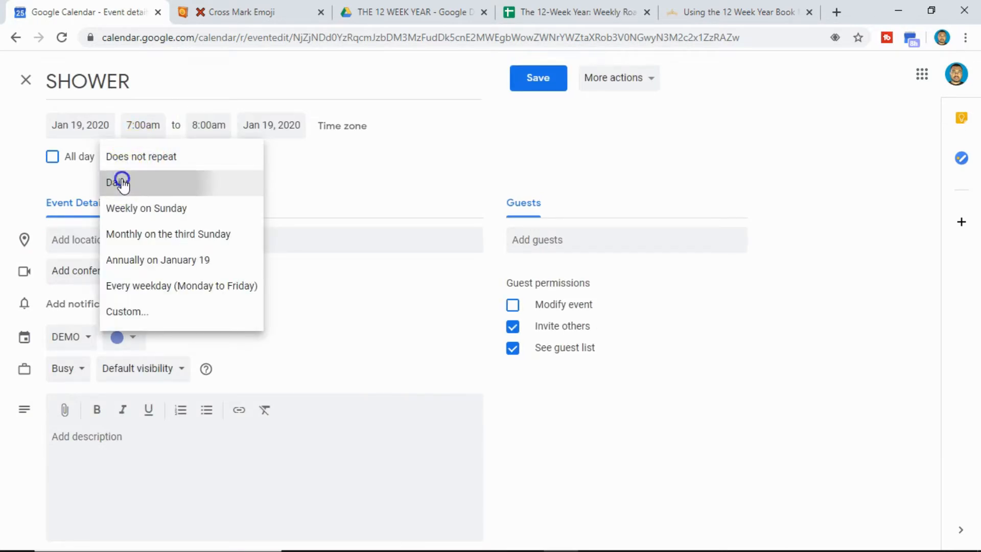
click(523, 85)
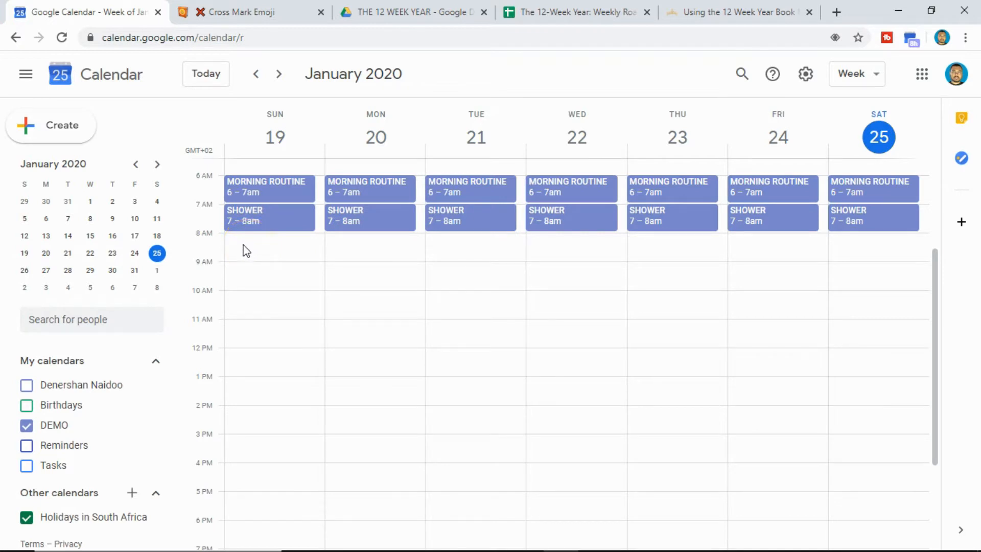
Step: Add a PLAN YOUR DAY event on Sunday, January 19, from 8:00am to 9:00am and color it dark green
click(239, 244)
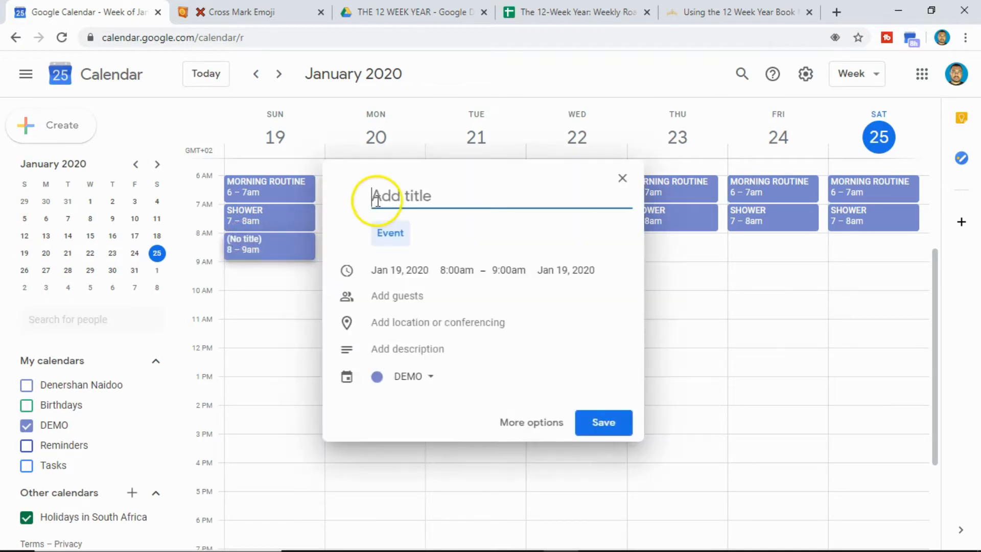
text(PLAN YOUR DAY)
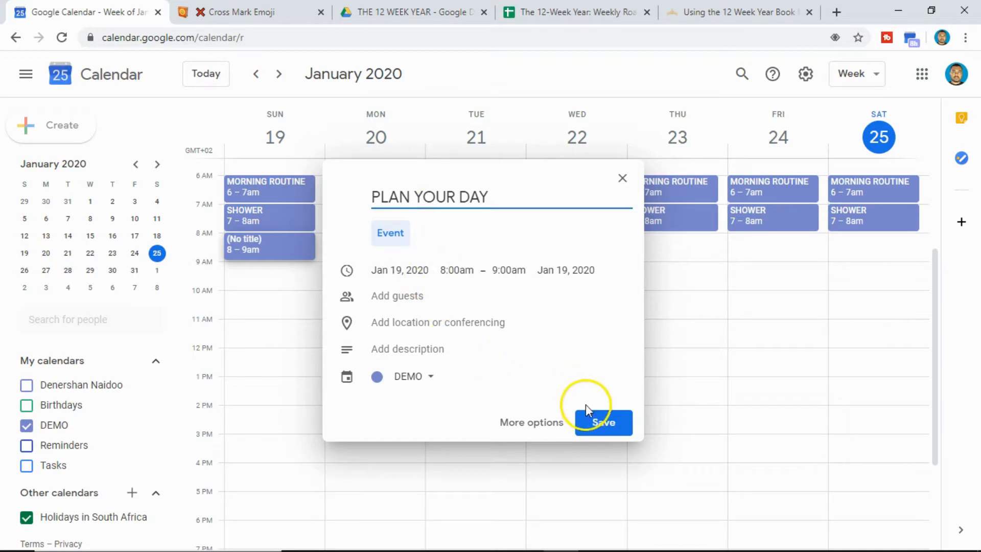
click(588, 421)
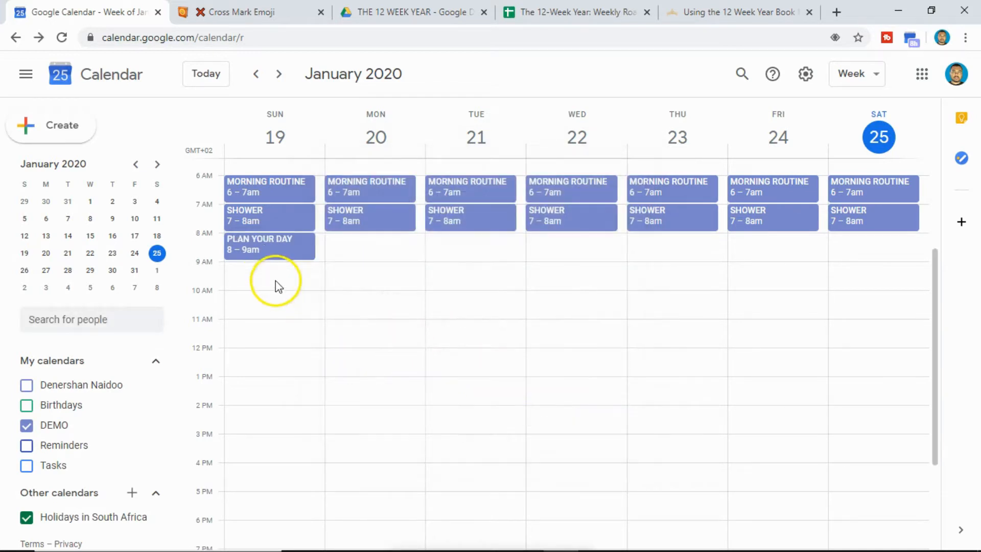
right_click(269, 249)
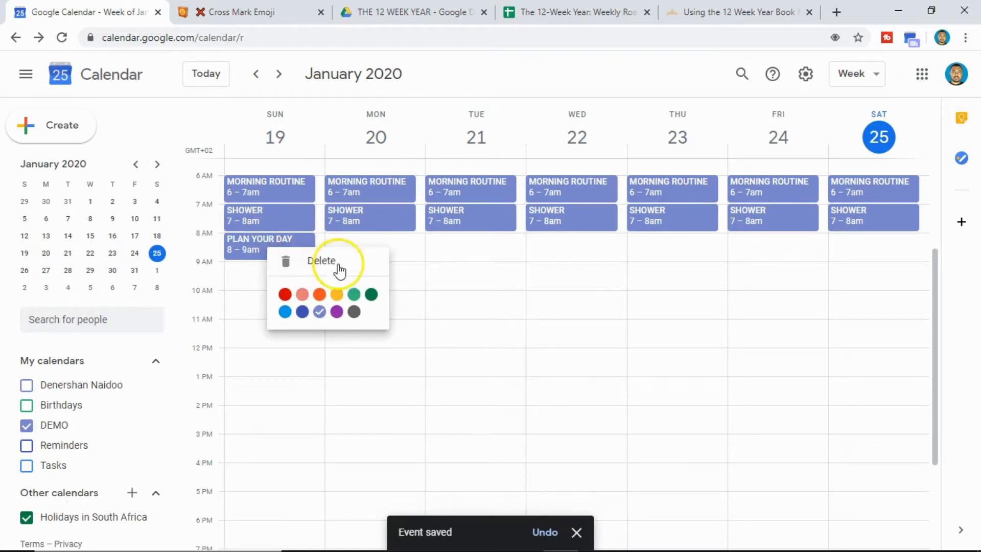
click(372, 296)
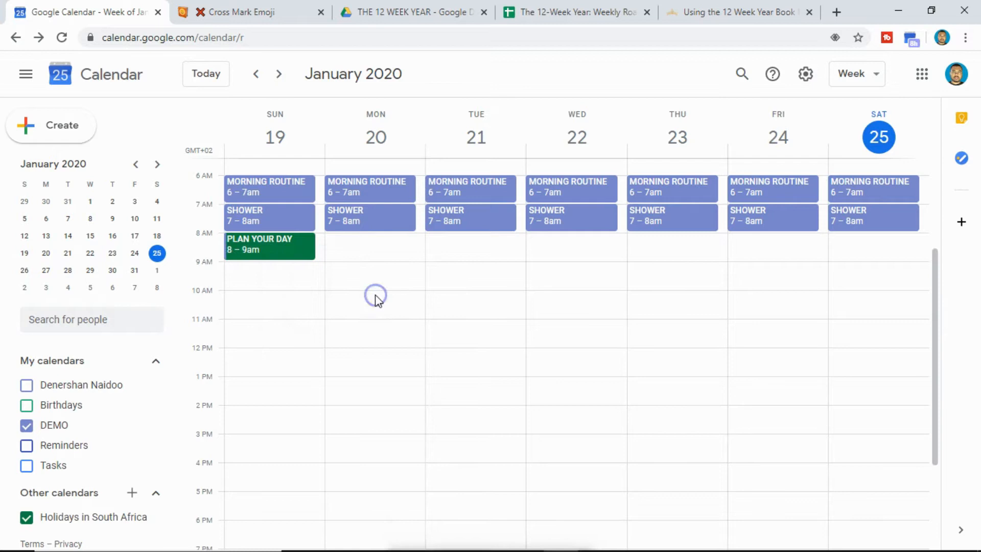
Step: Set the Sunday PLAN YOUR DAY event to repeat daily and save it
click(275, 244)
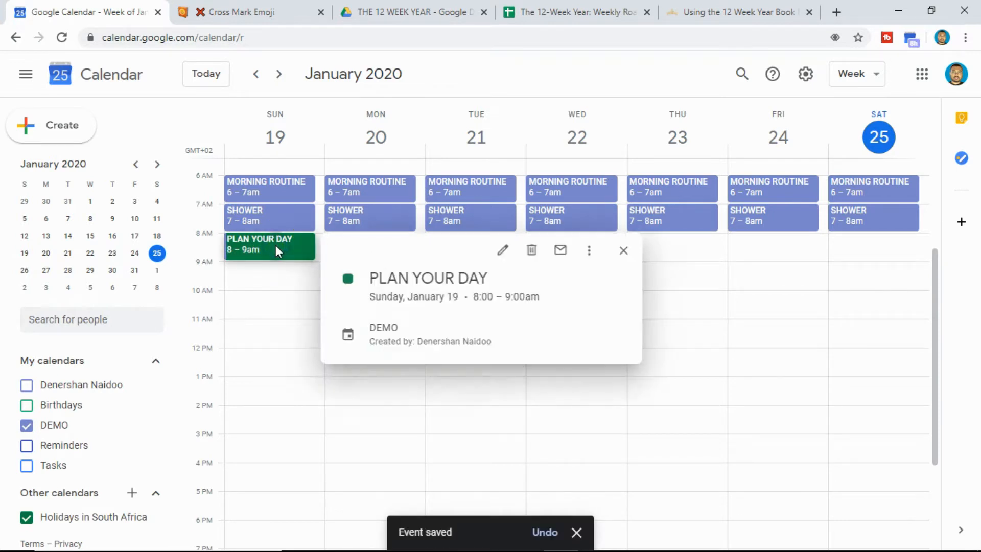
click(501, 250)
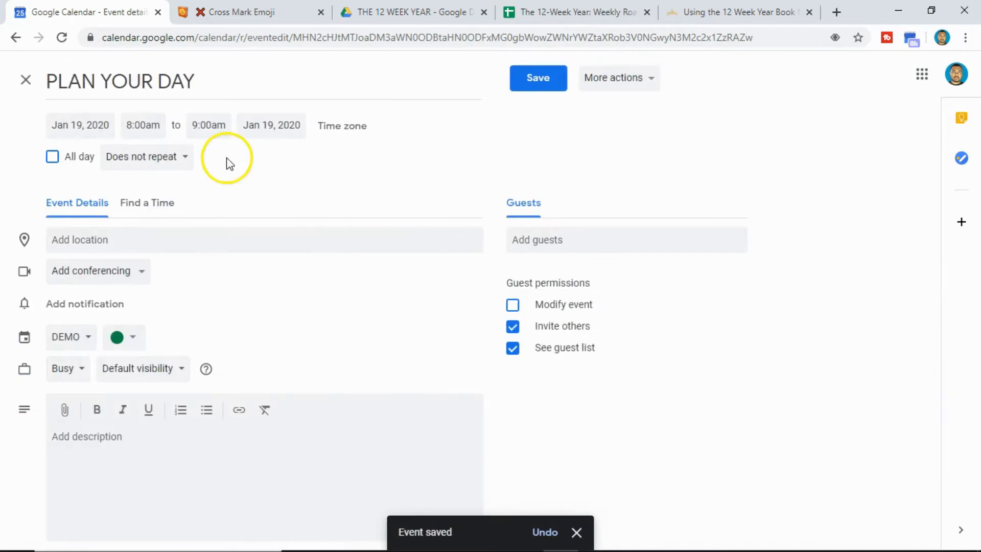
click(144, 156)
click(121, 183)
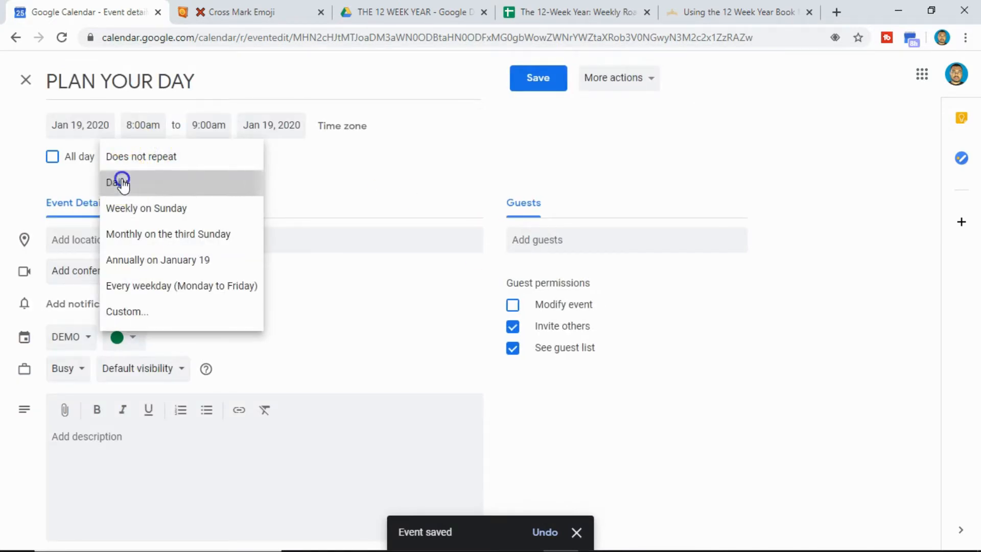
click(523, 81)
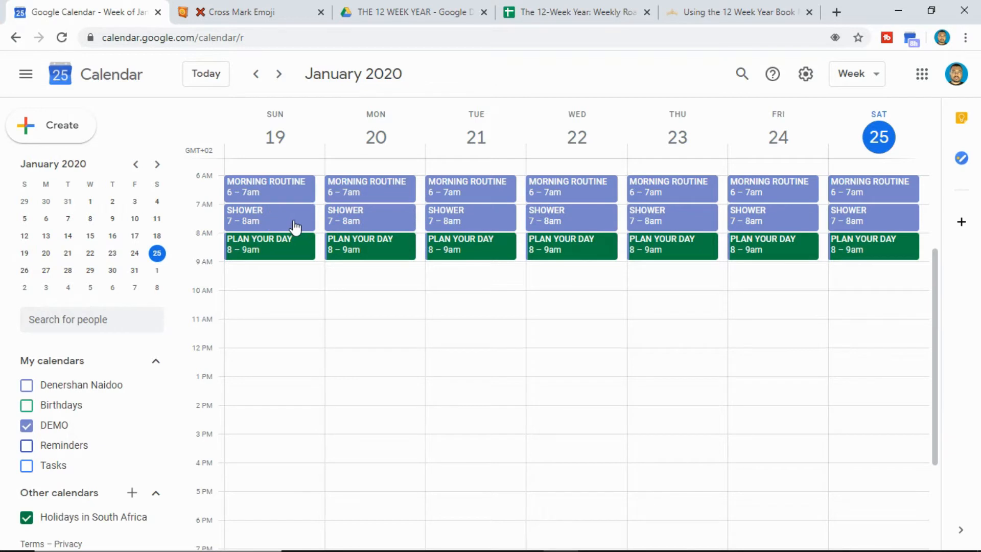
Step: Add a WRITE A BLOG POST event to the DEMO calendar on Sunday, January 19, from 9:30am to 10:30am
click(242, 278)
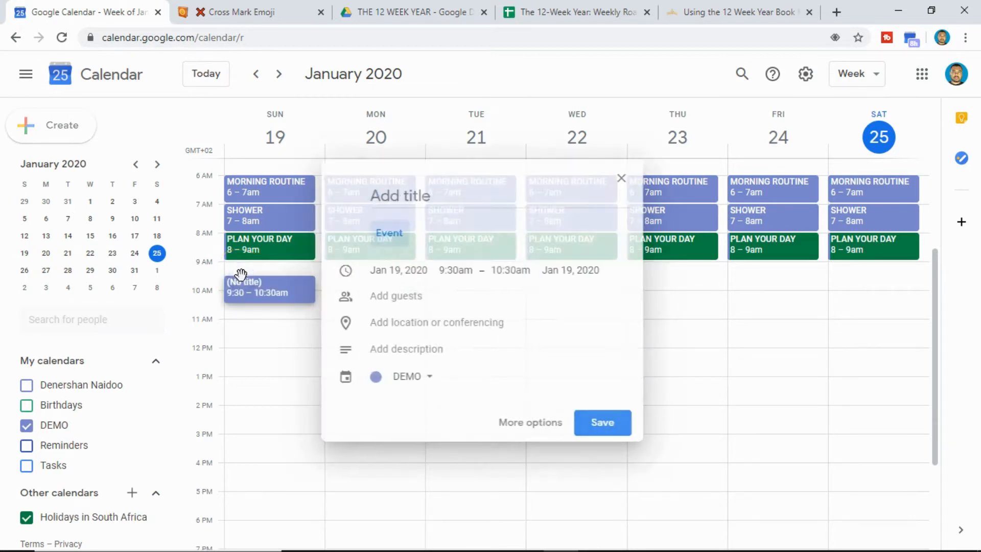
text(WRITE A BLOG POST)
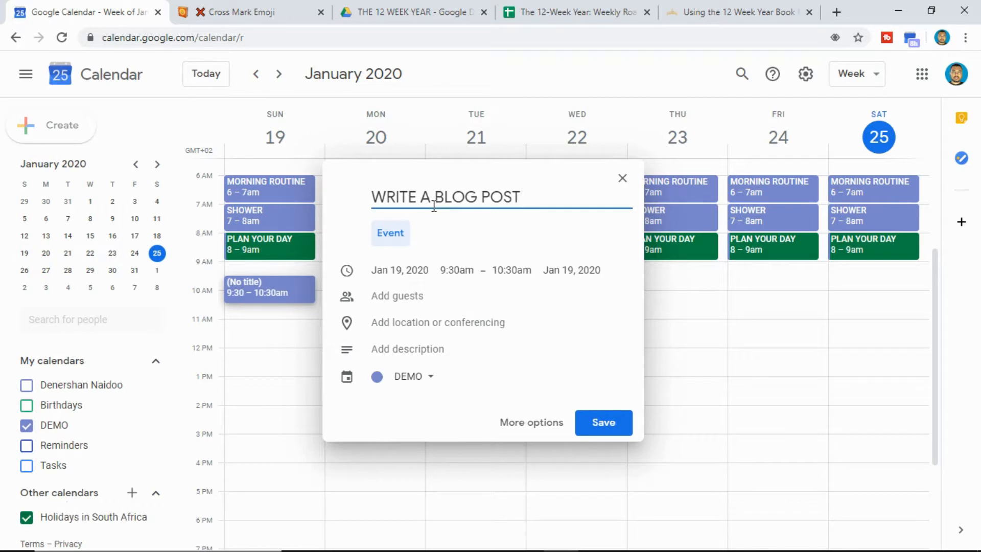
click(601, 427)
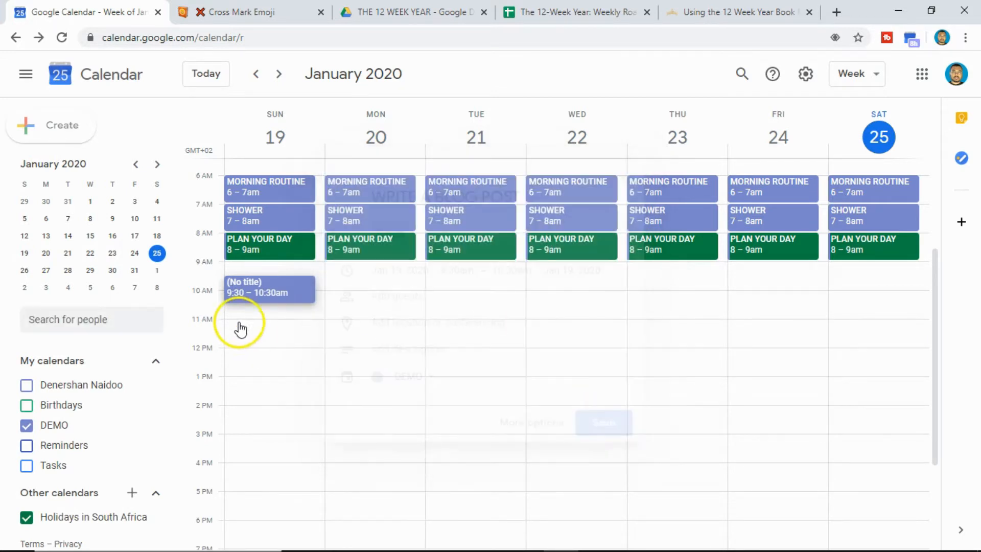
Step: Color the WRITE A BLOG POST event on Sunday, January 19, light blue
click(254, 295)
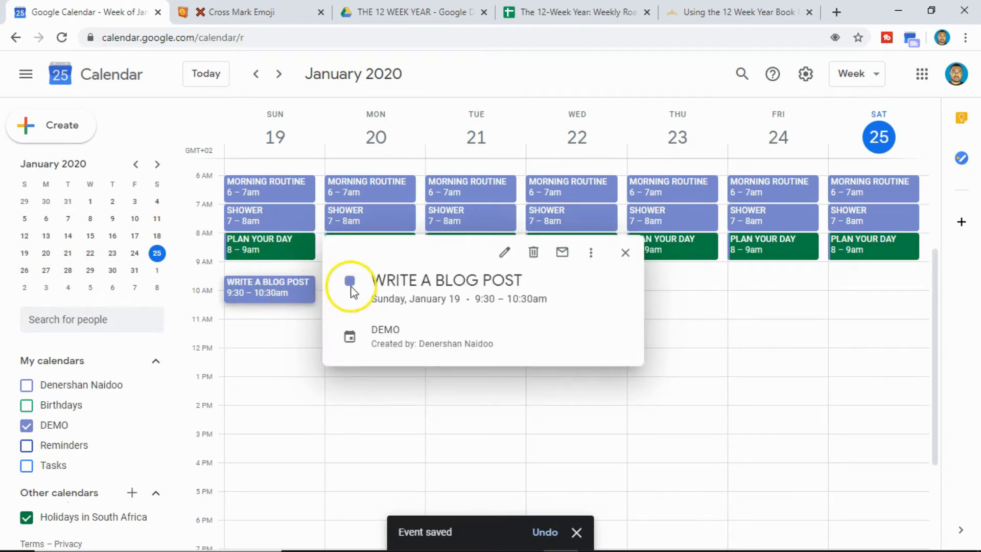
click(272, 289)
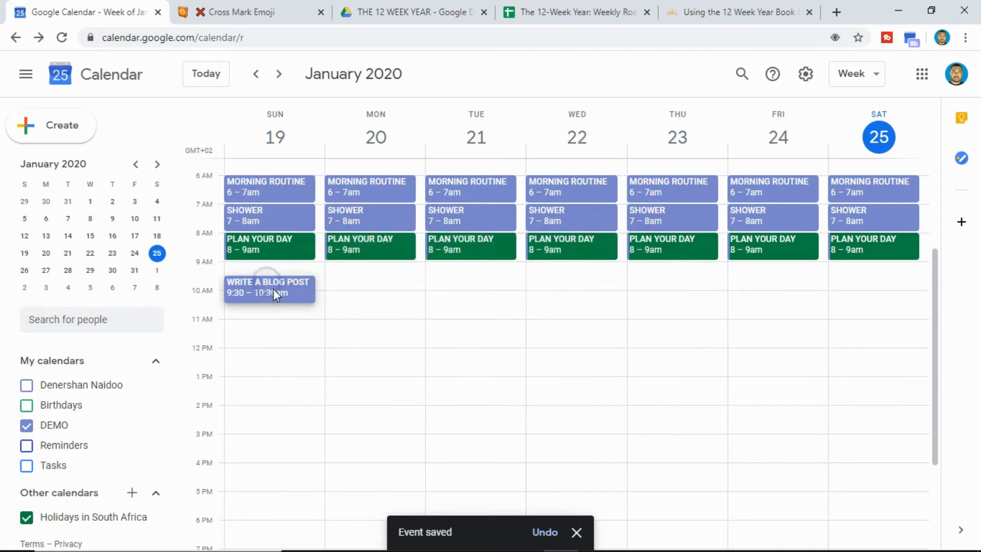
right_click(273, 290)
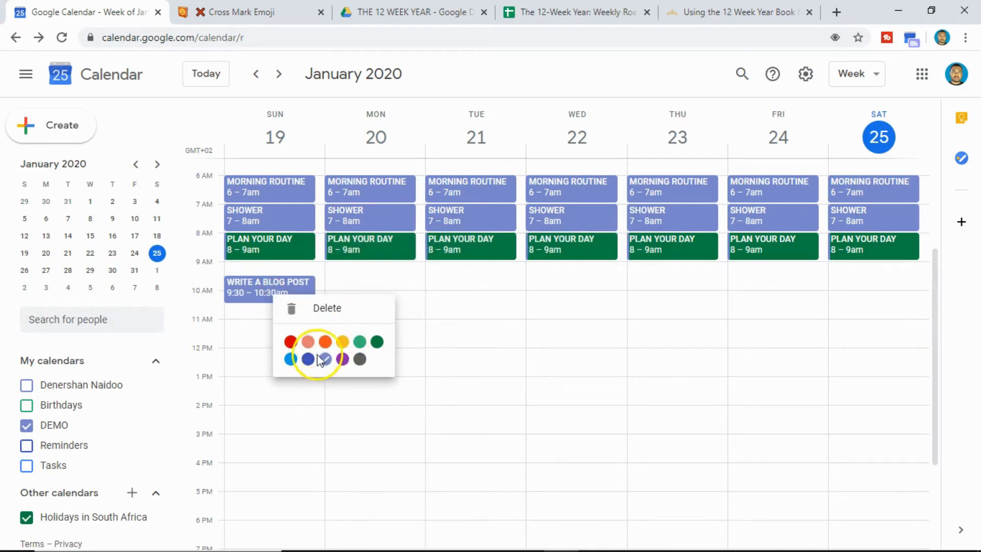
click(290, 357)
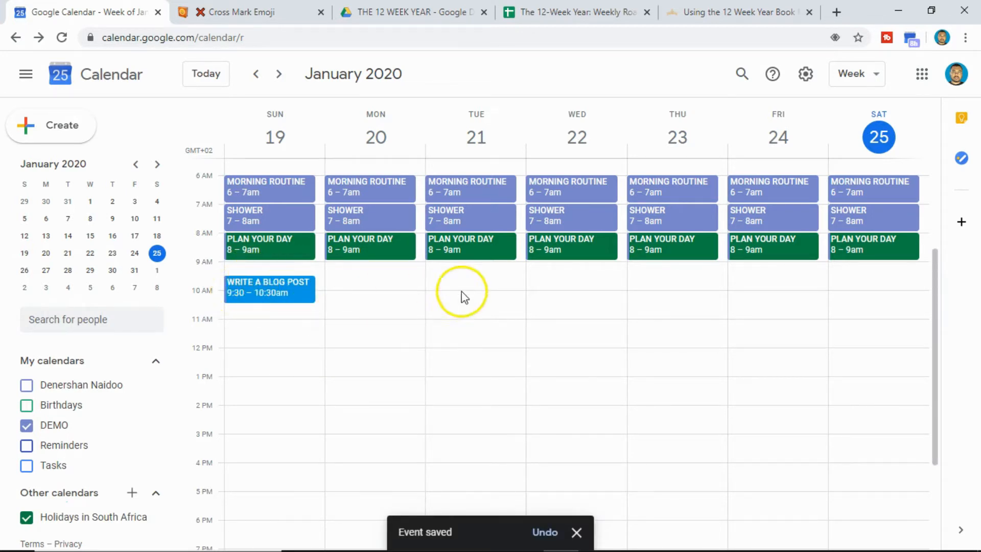
Step: Add a POST BLOG POST event to the DEMO calendar on Wednesday, January 22, from 10:00am to 11:00am and color it light blue
click(545, 299)
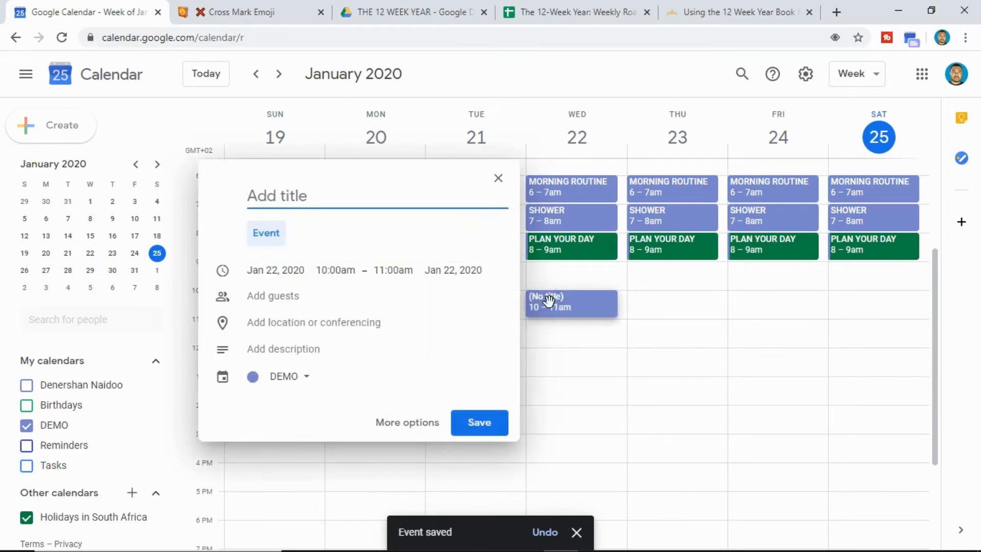
text(POST BLOG POST)
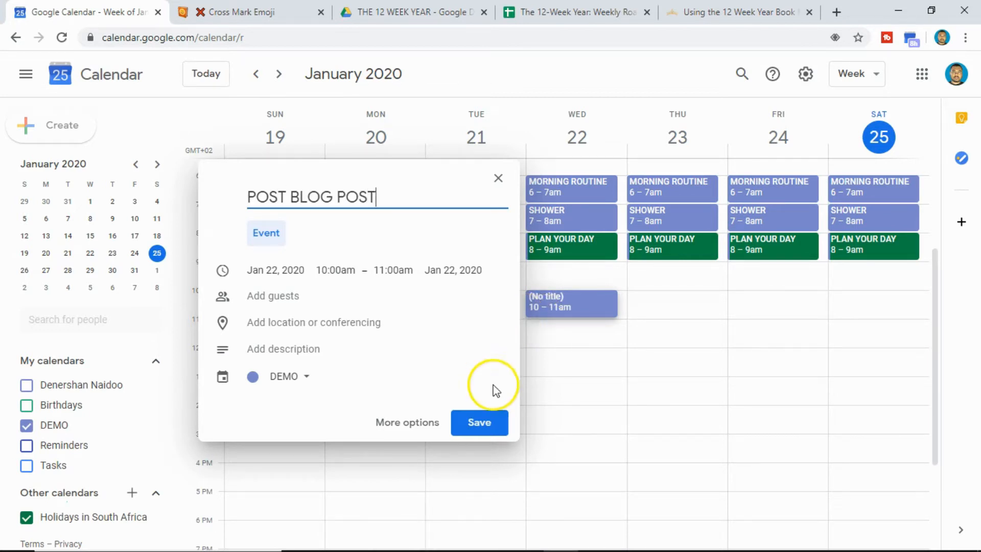
click(479, 424)
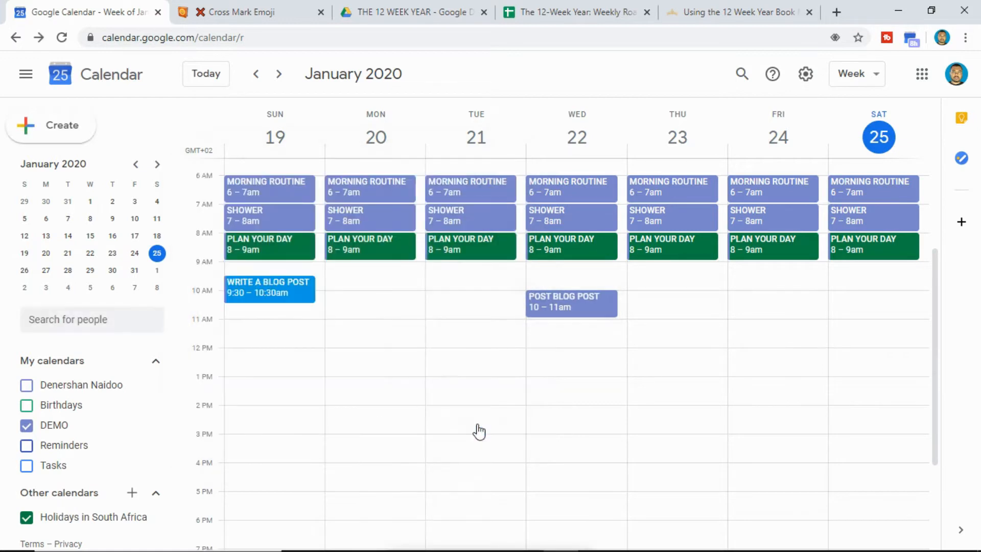
right_click(558, 308)
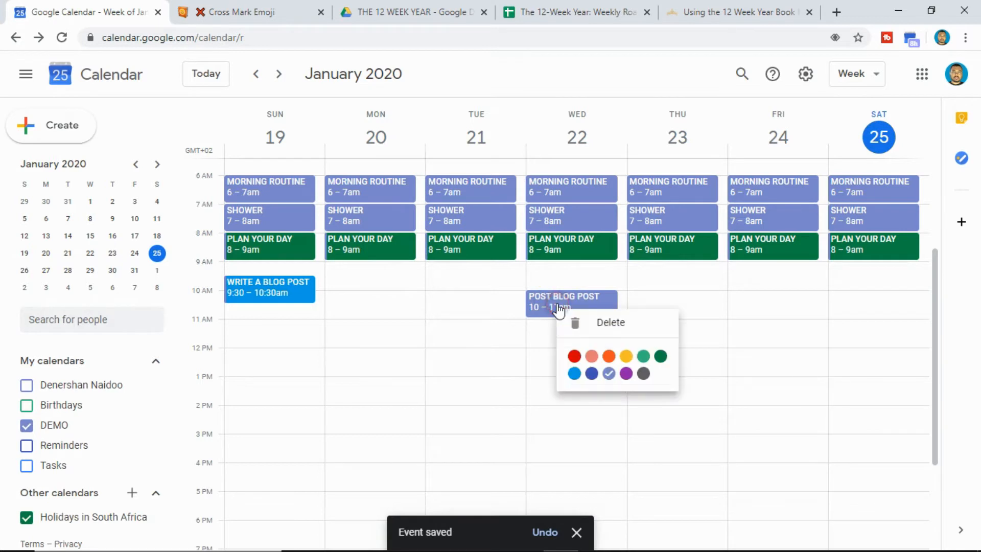
click(573, 378)
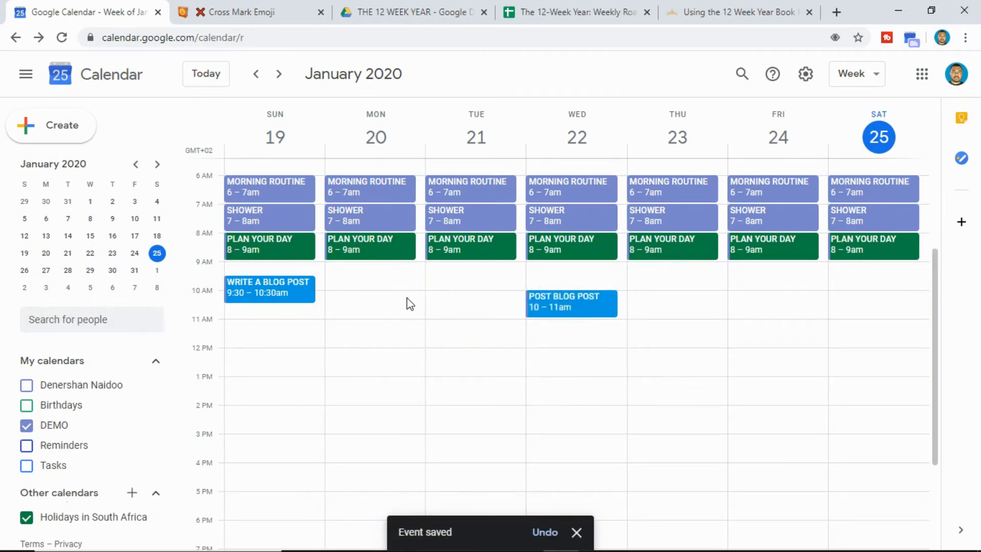
Step: Change the Wednesday POST BLOG POST event to start at 9:30am and end at 10:30pm, and save it
click(545, 302)
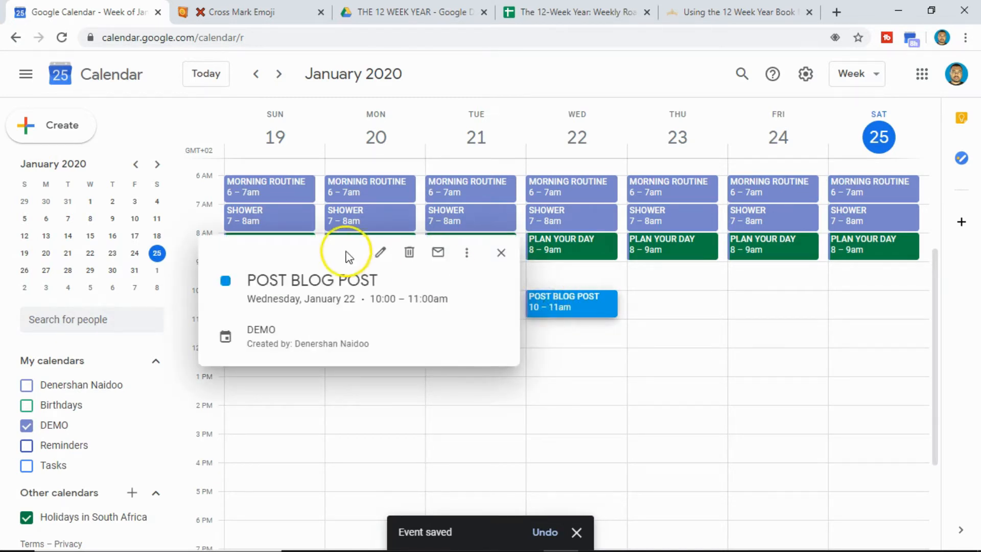
click(379, 253)
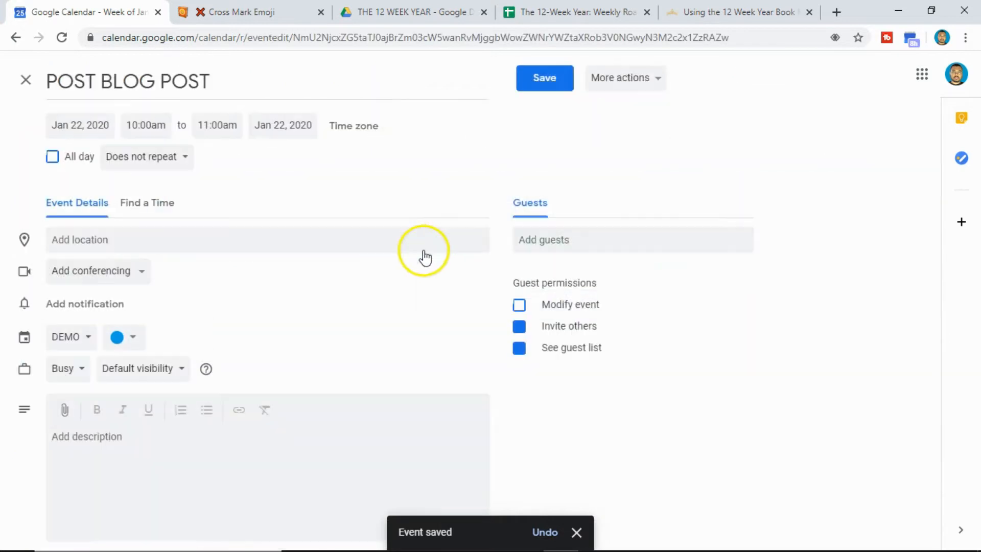
click(217, 125)
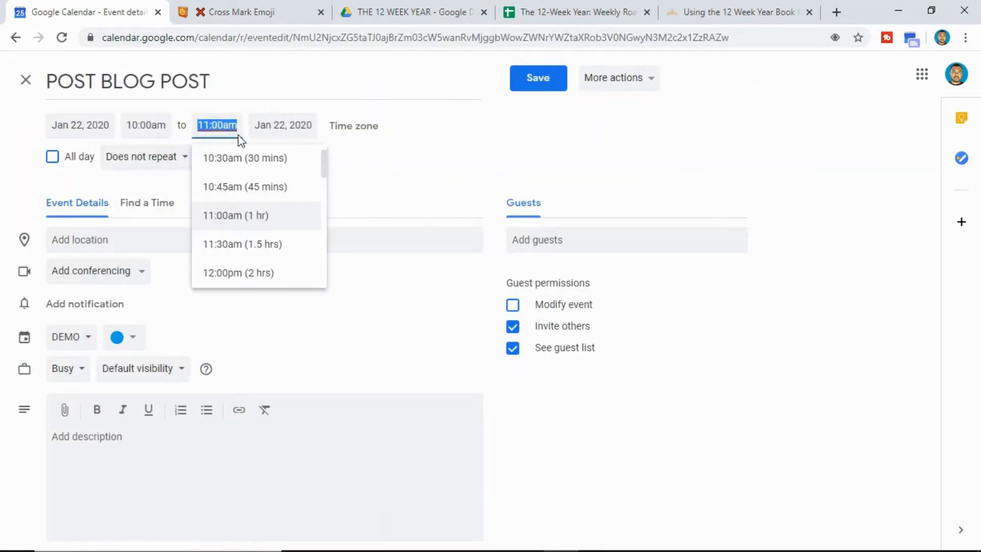
text(9)
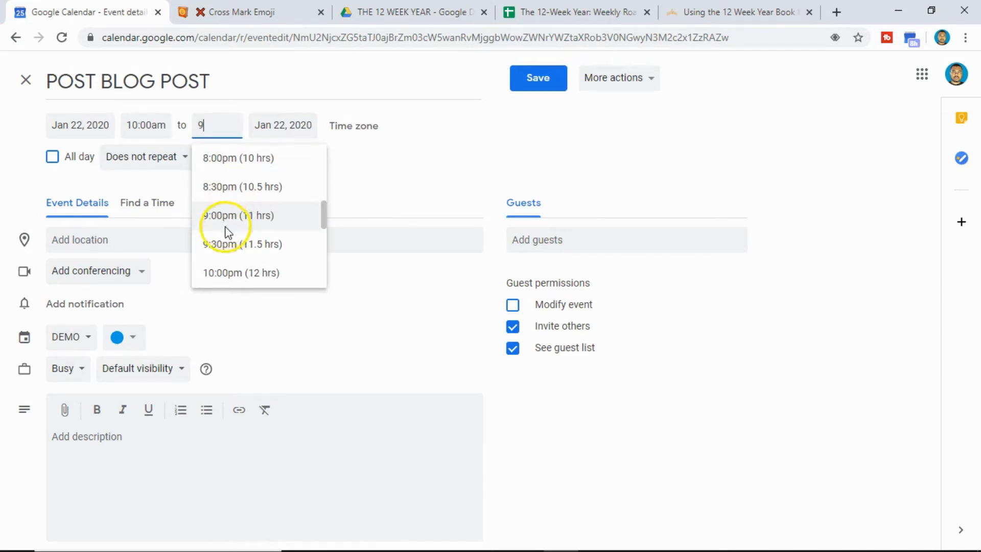
click(223, 244)
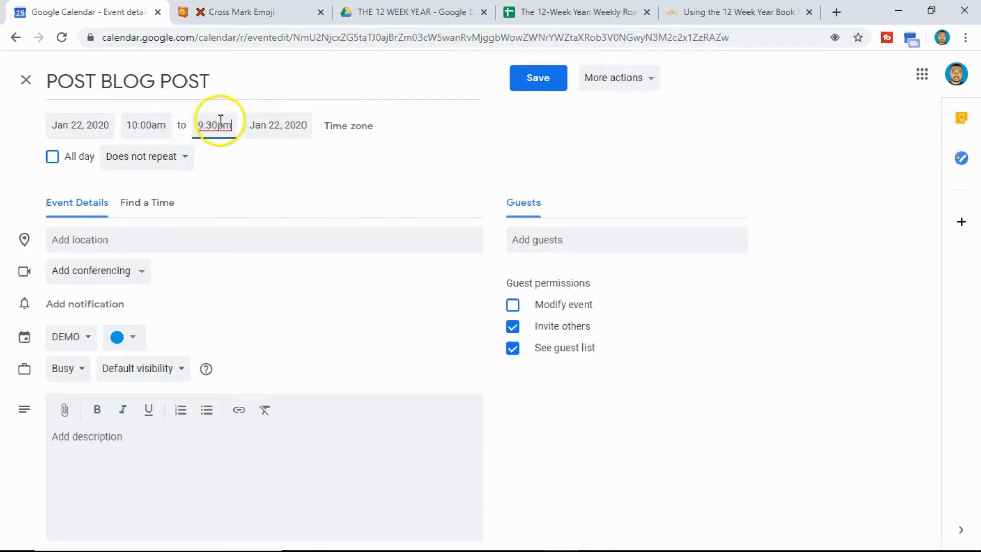
click(161, 126)
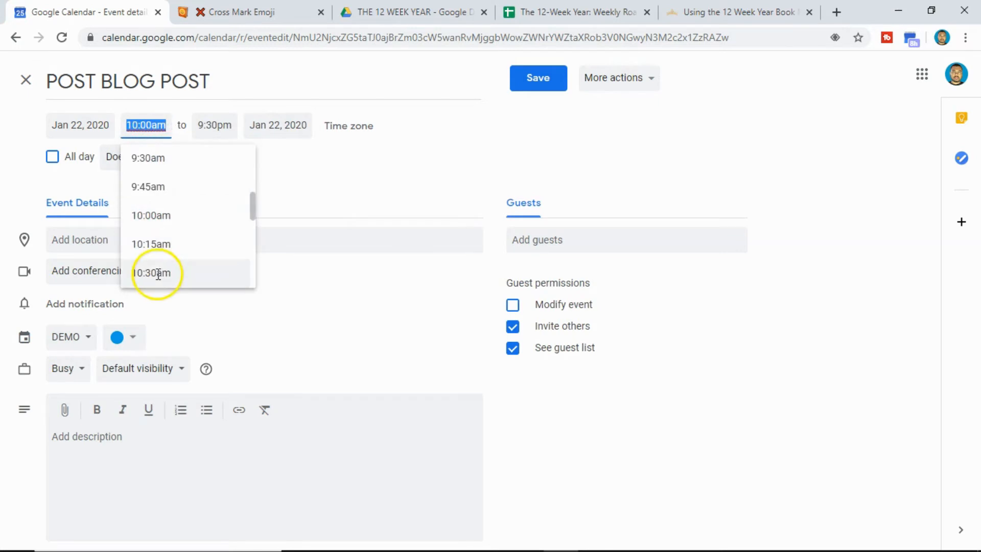
click(149, 158)
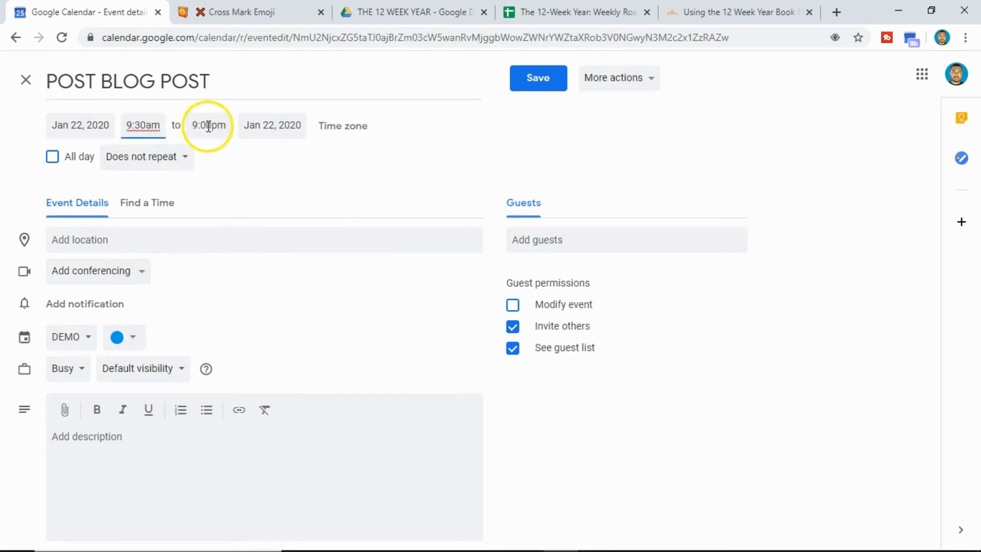
click(208, 125)
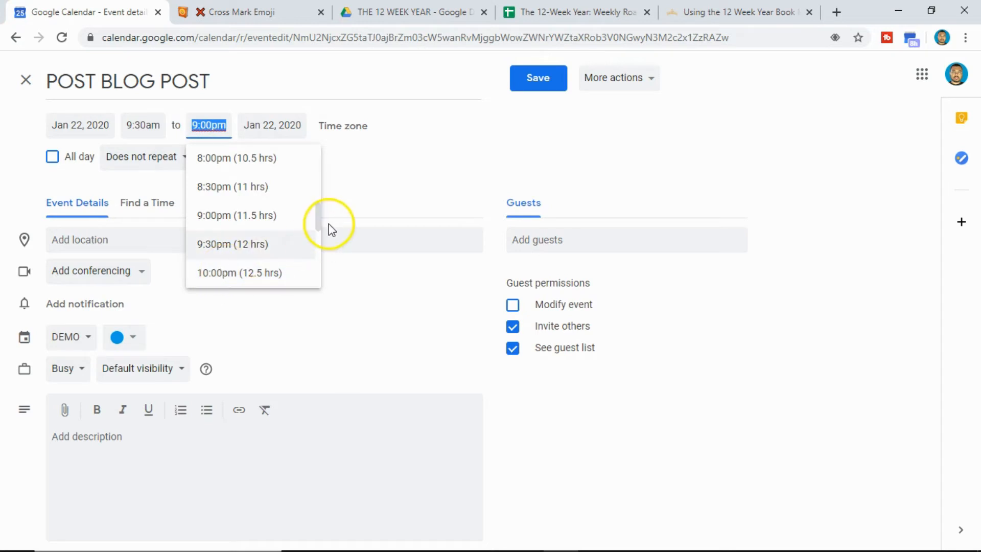
drag(318, 219, 315, 234)
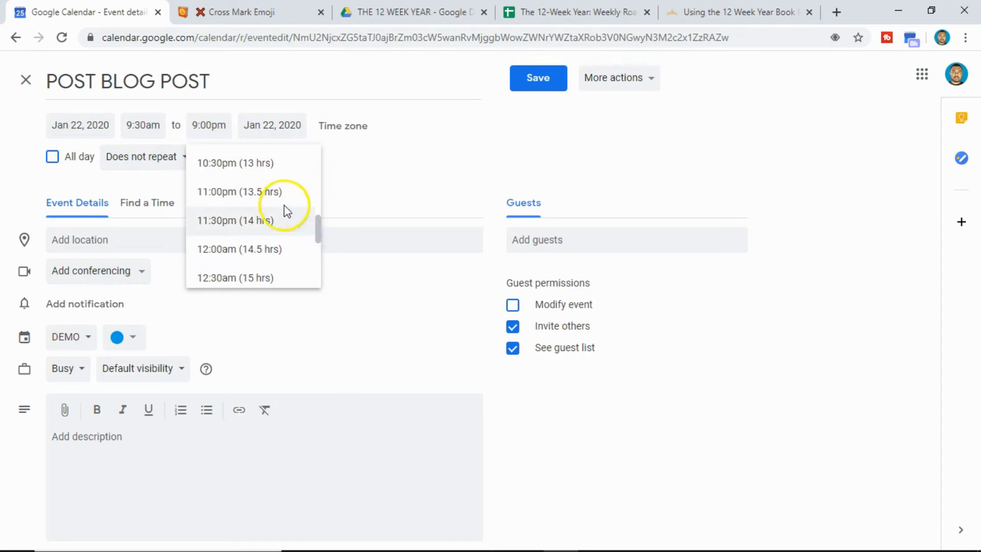
click(262, 163)
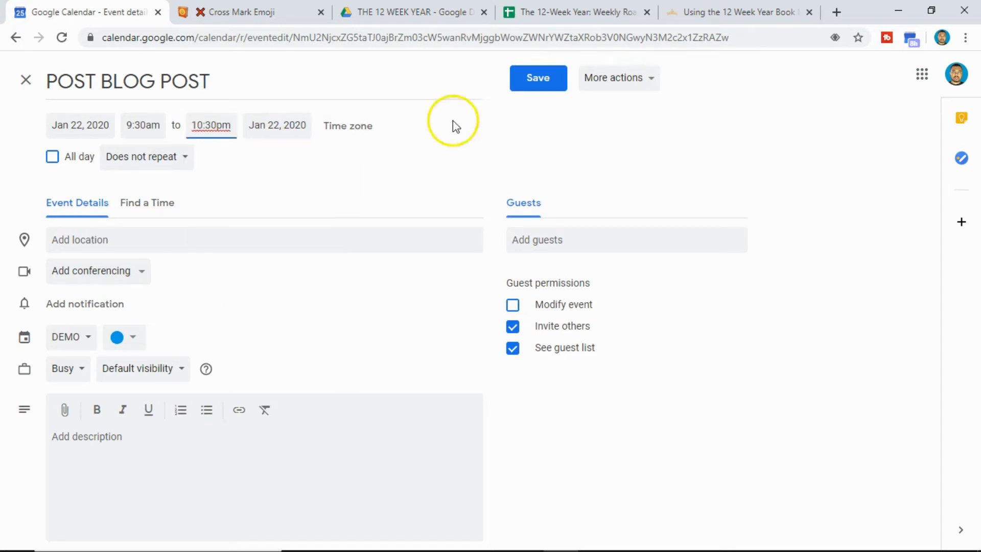
click(529, 79)
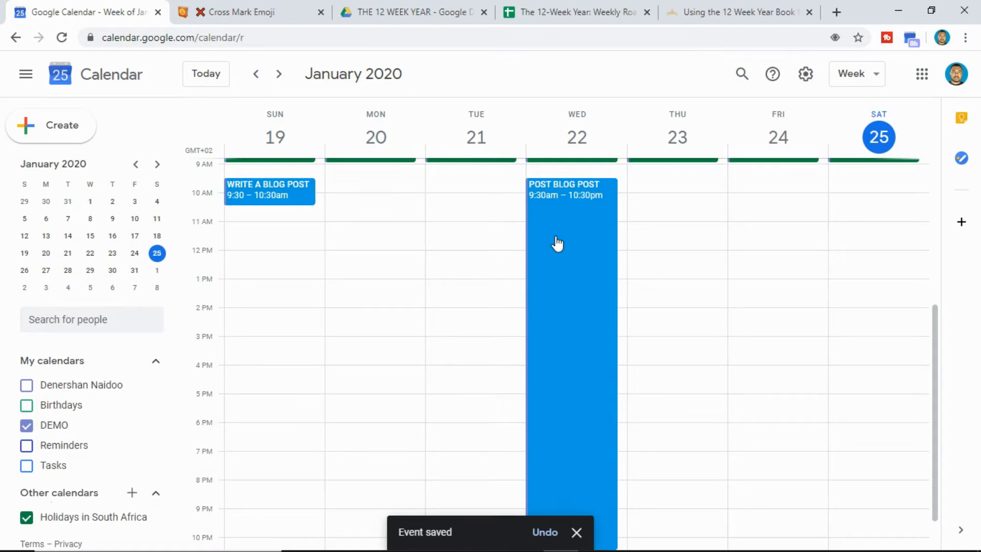
Step: Set the end time of the Wednesday POST BLOG POST event to 10:30am and save it
click(556, 239)
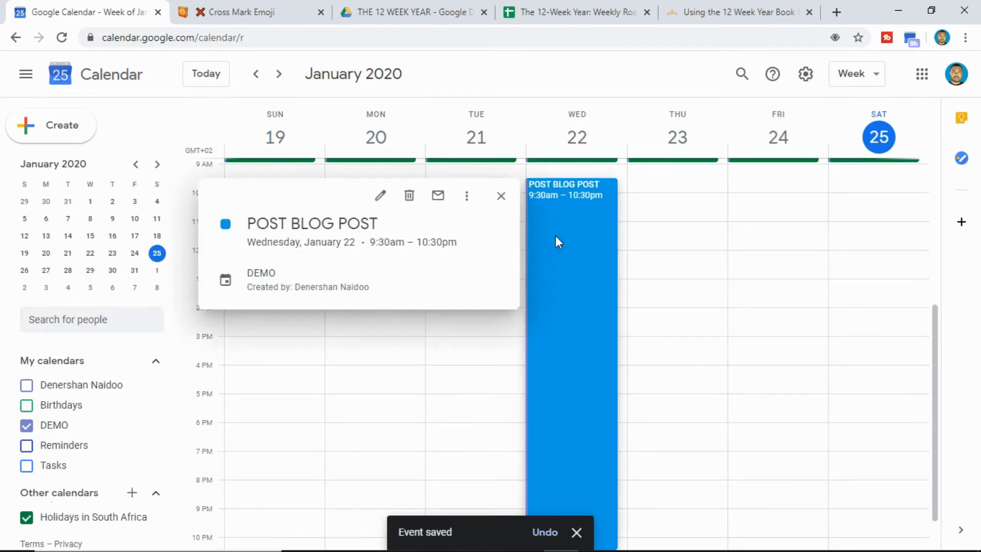
click(382, 197)
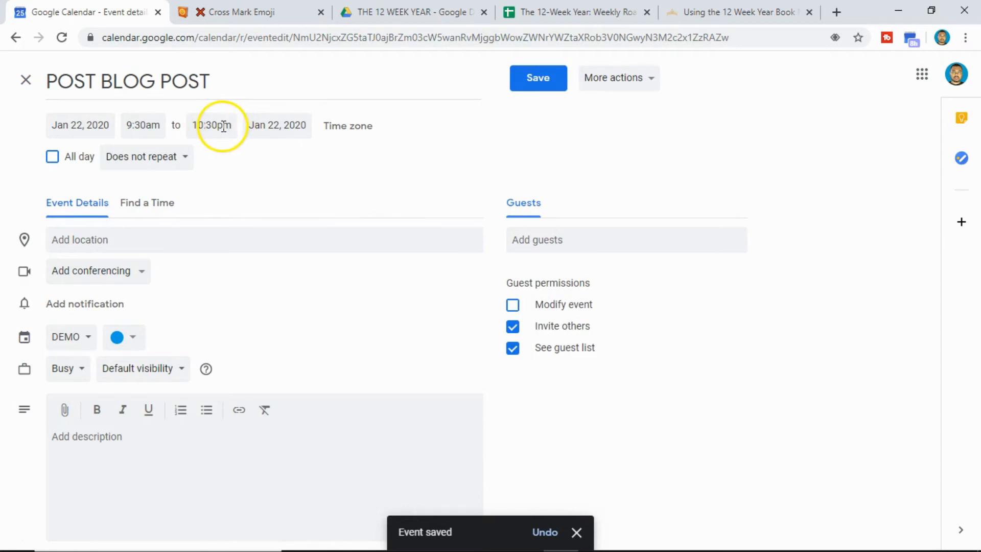
click(223, 126)
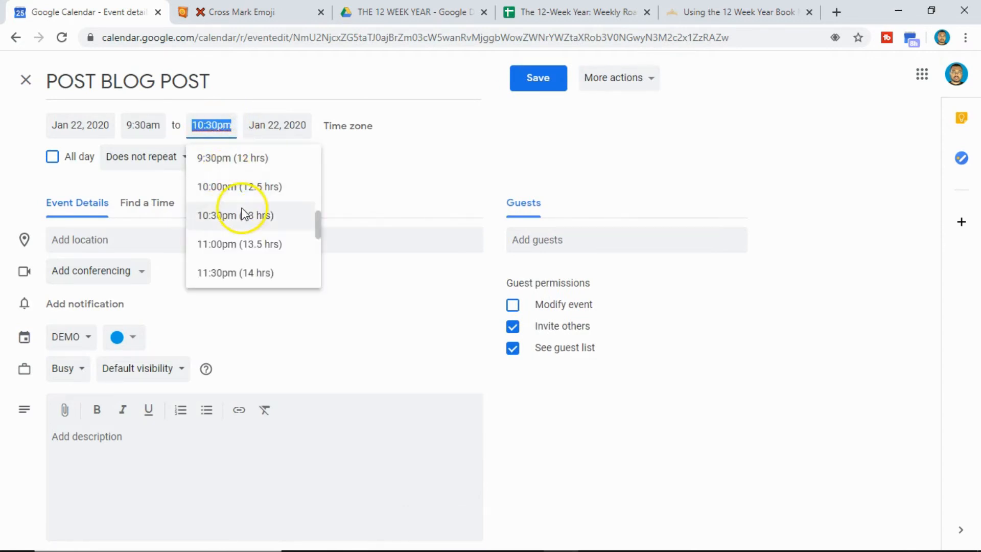
drag(320, 222, 323, 154)
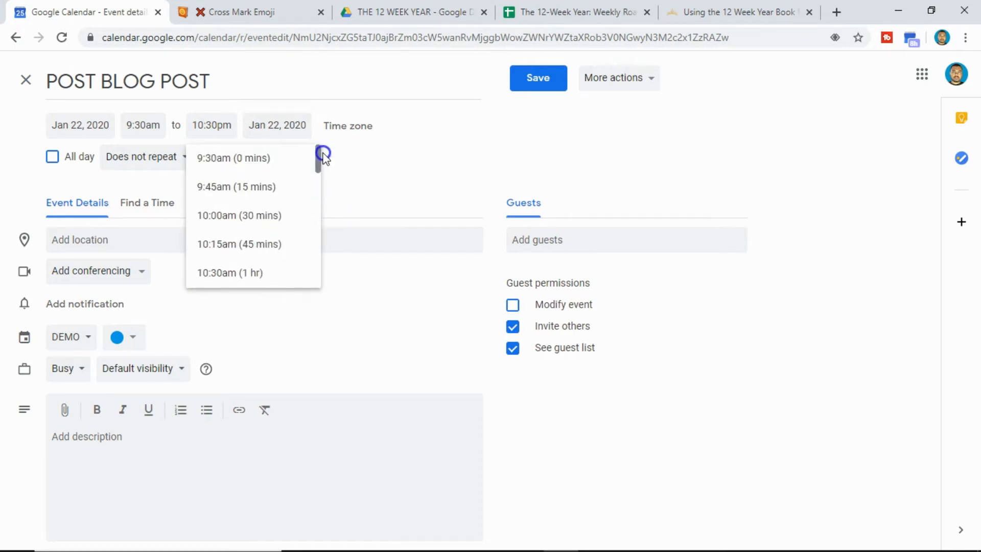
click(241, 272)
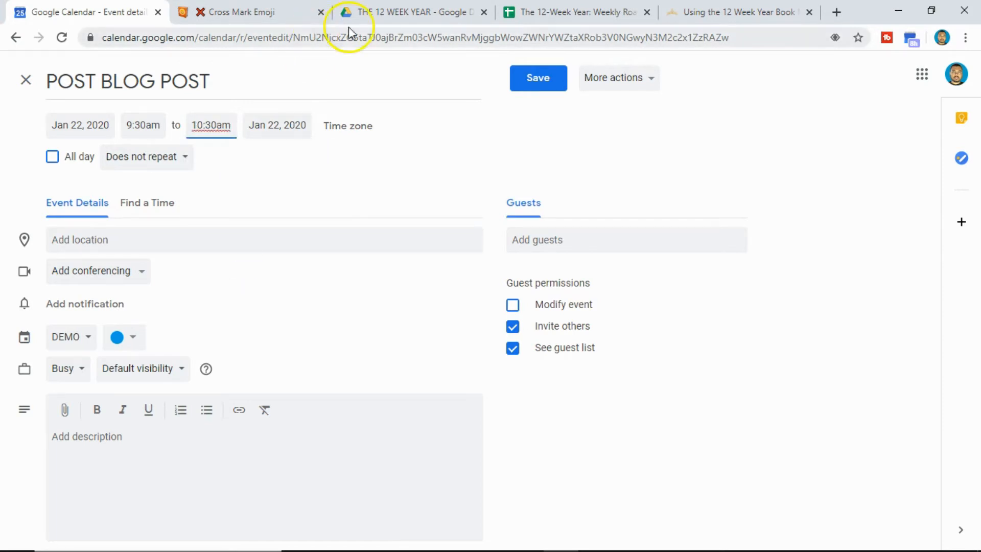
click(544, 82)
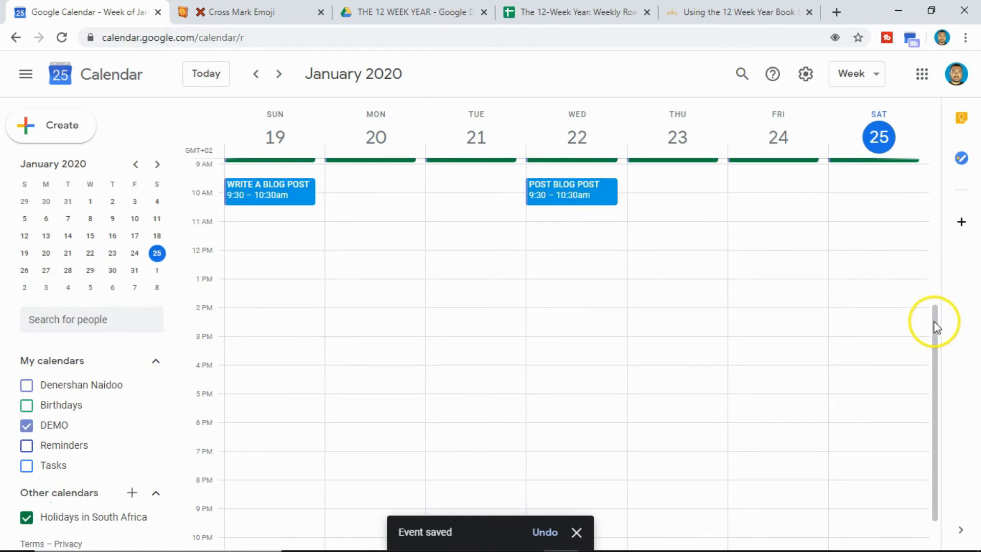
Step: Add a SOCIAL MEDIA POSTS event to the DEMO calendar on Sunday, January 19, from 11:30am to 12:30pm and color it orange
drag(933, 317, 934, 292)
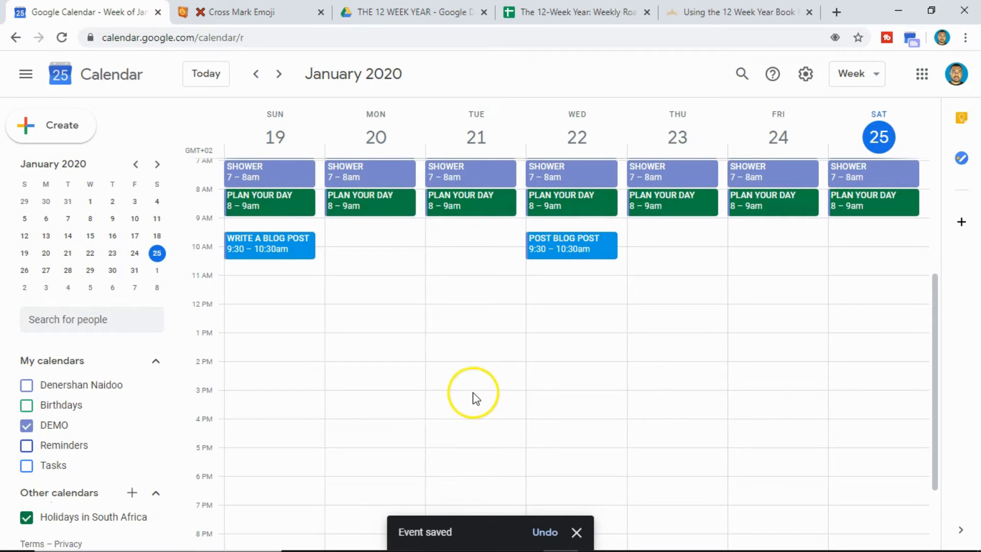
click(245, 289)
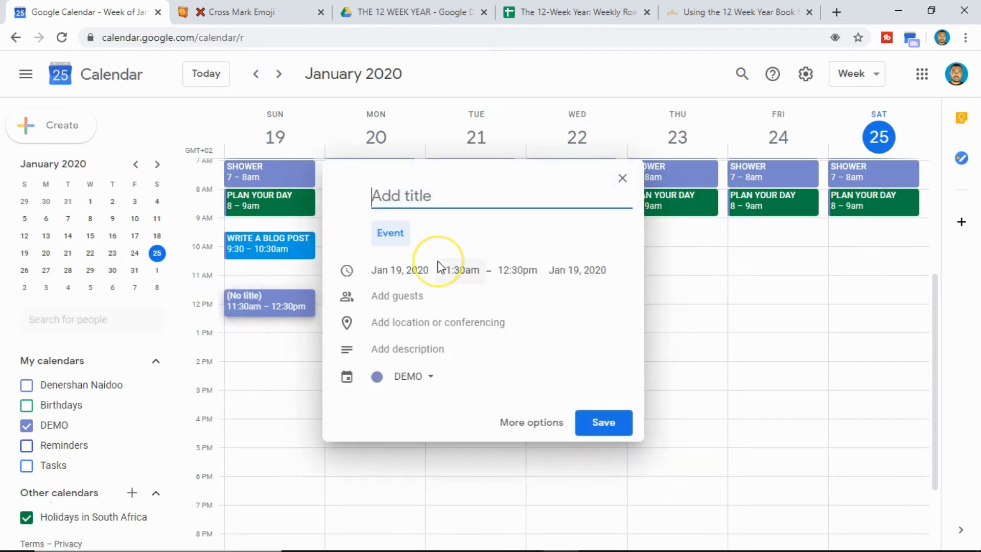
text(SOCIAL MEDIA POSTS)
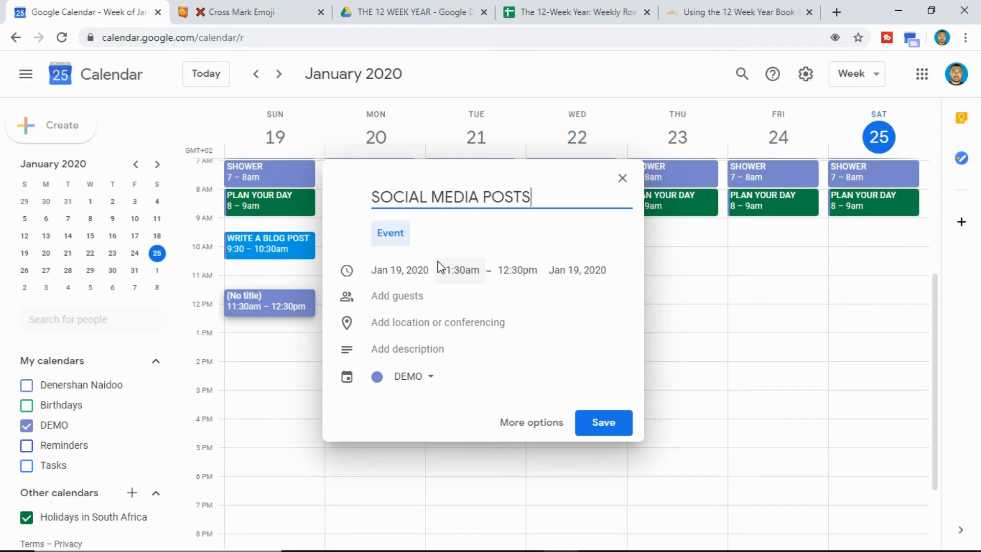
click(613, 426)
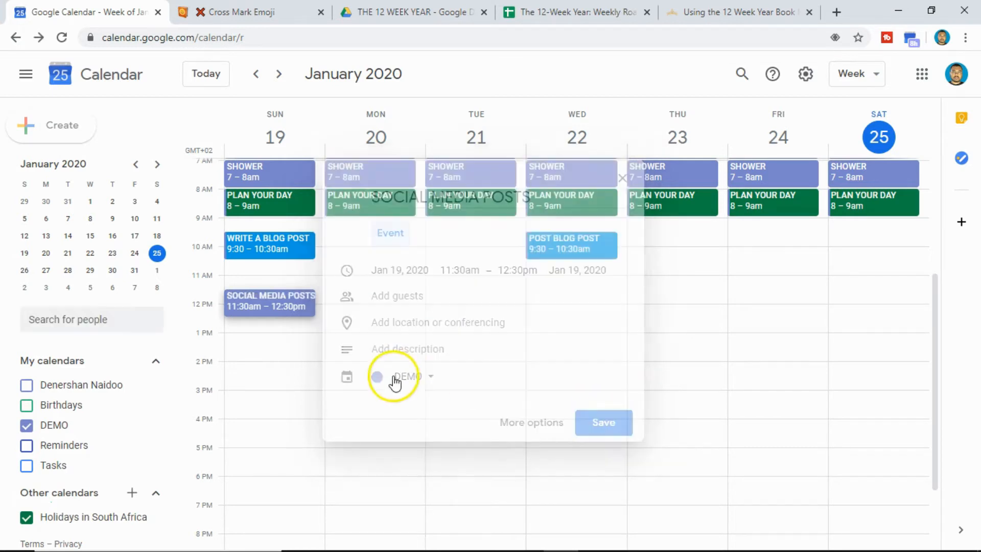
right_click(272, 308)
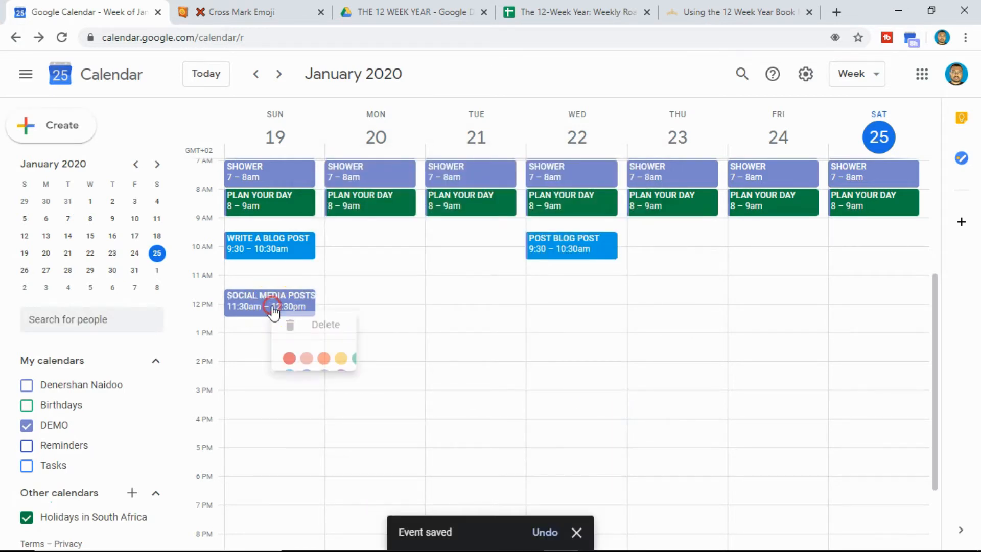
click(323, 360)
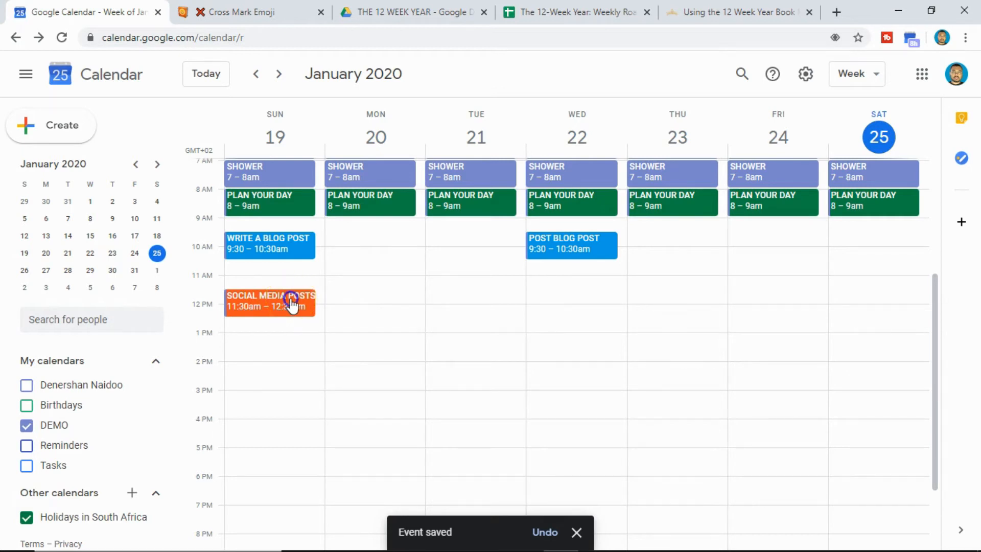
Step: Set the Sunday SOCIAL MEDIA POSTS event to repeat every weekday (Monday to Friday) and save it
click(292, 302)
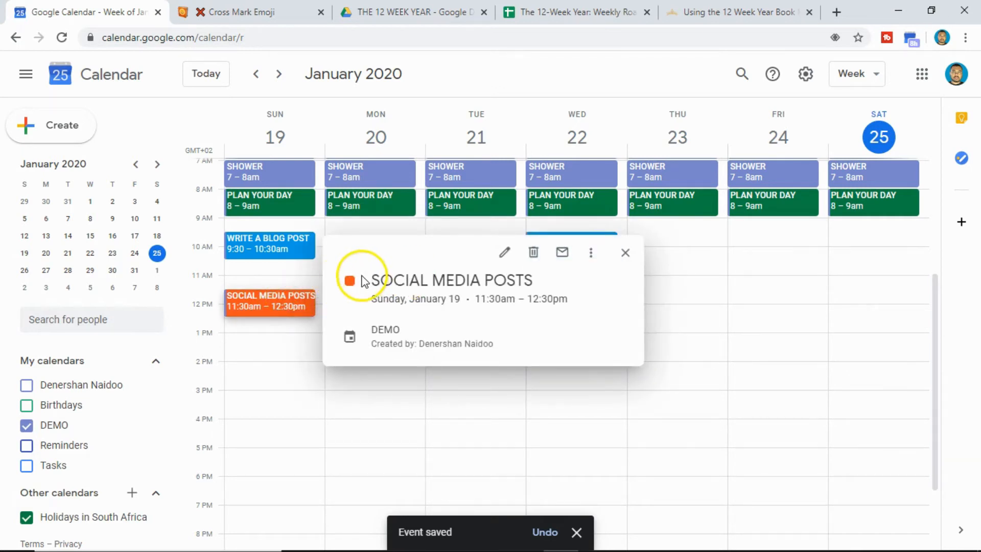
click(503, 252)
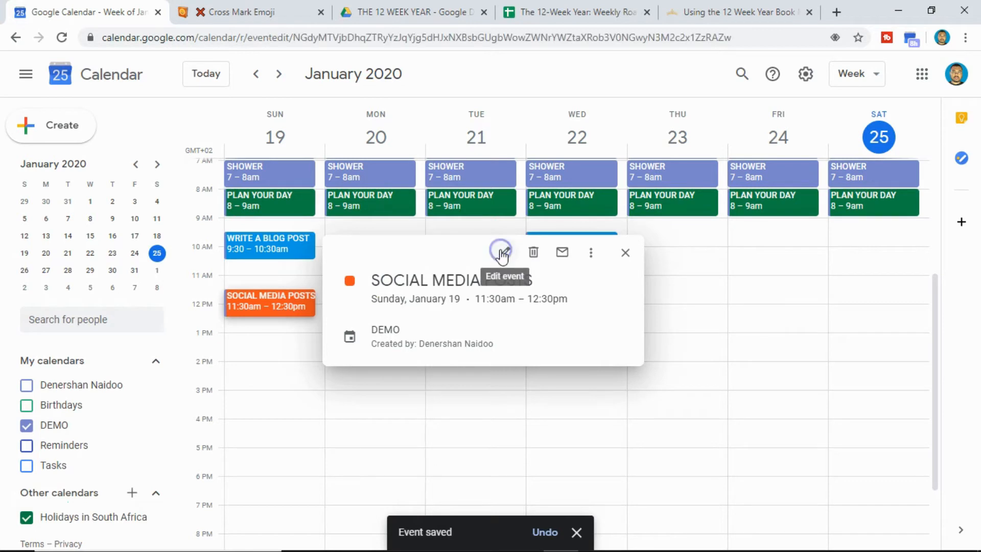
click(136, 155)
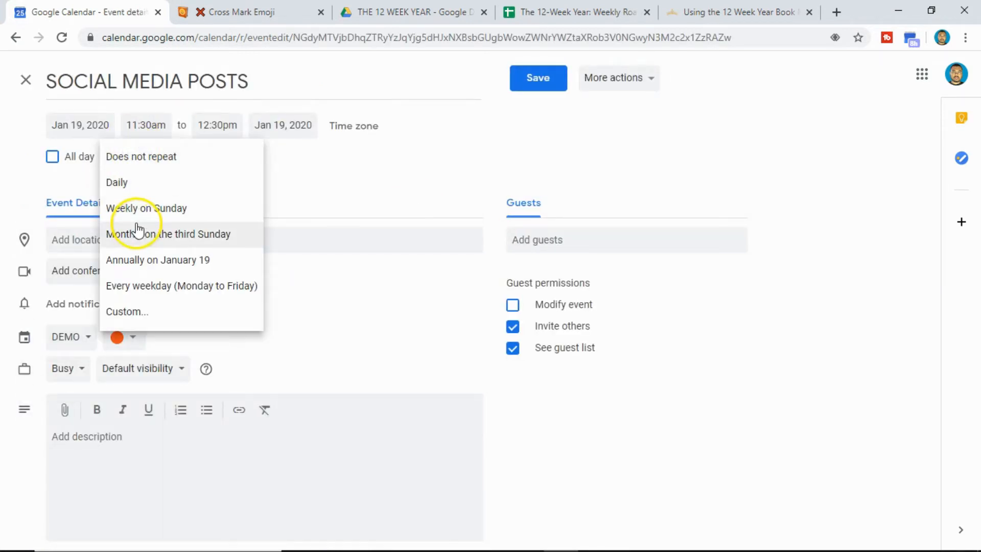
click(161, 287)
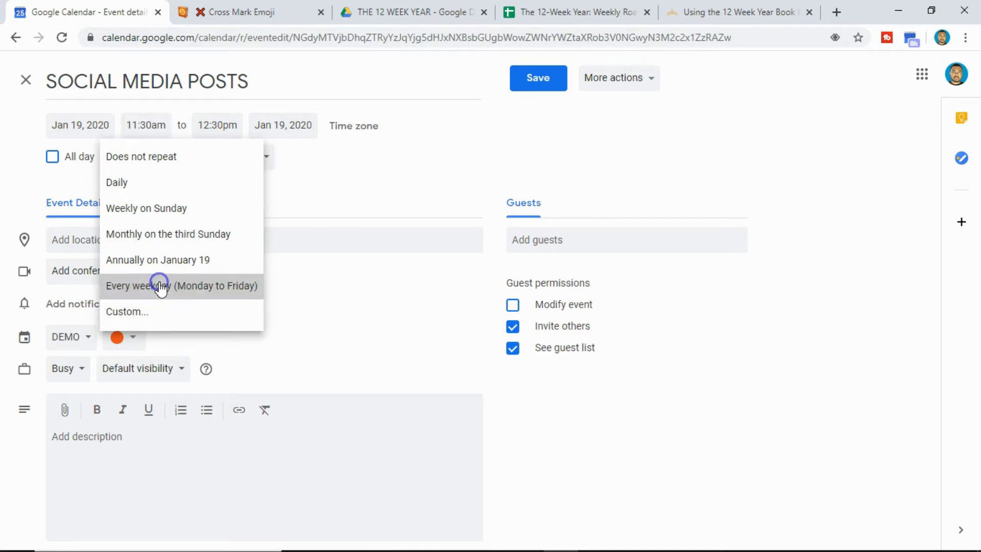
click(543, 80)
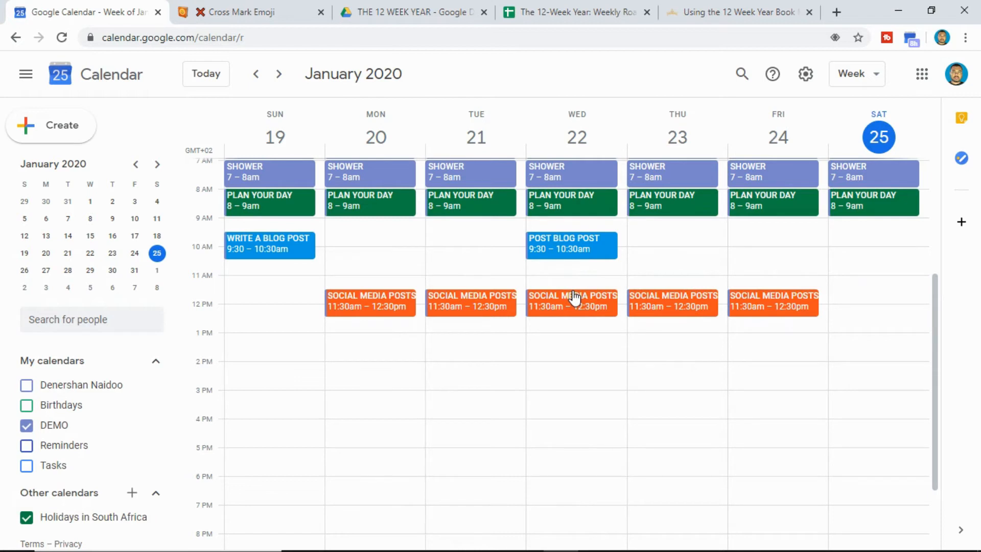
Step: Add a READ event to the DEMO calendar on Sunday, January 19, from 2:00pm to 3:00pm and color it salmon pink
click(253, 374)
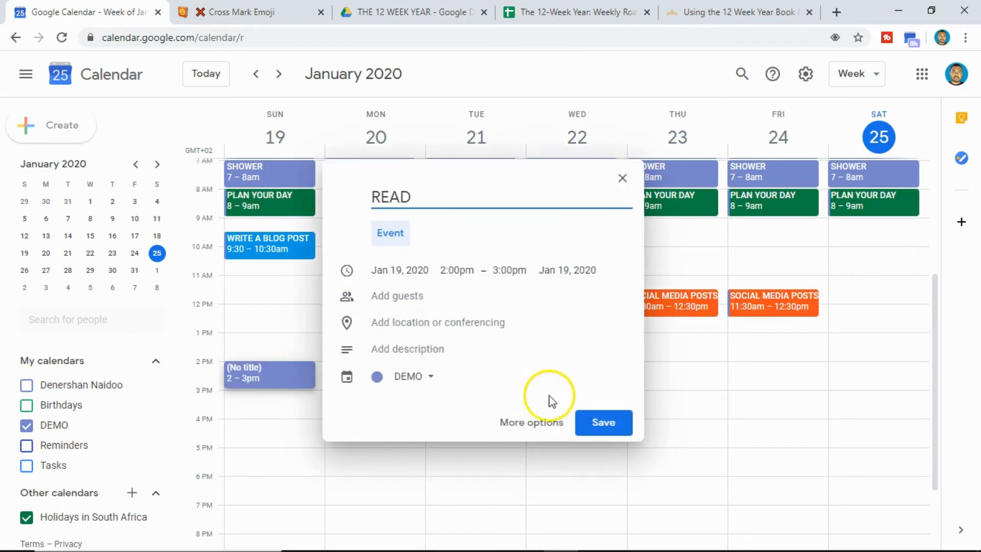
click(592, 425)
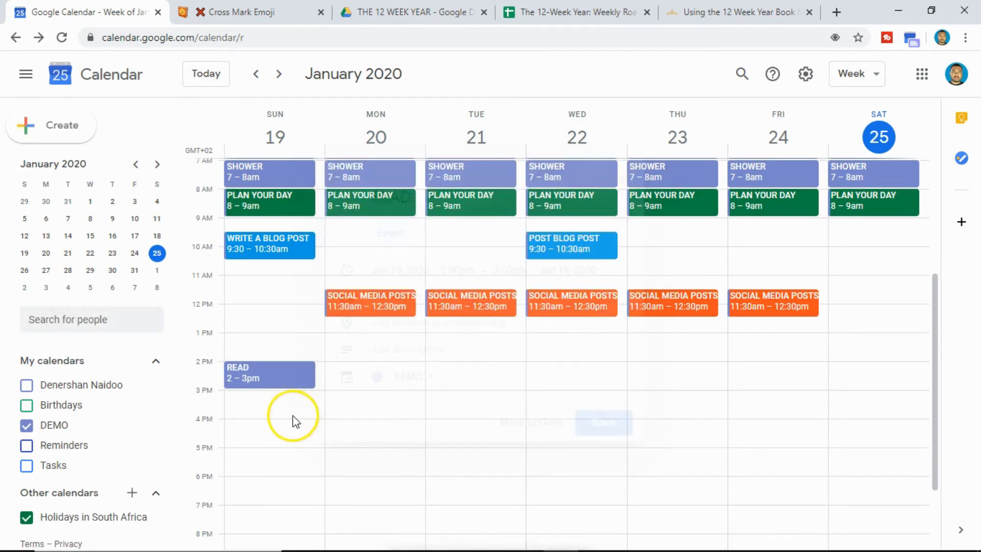
click(277, 379)
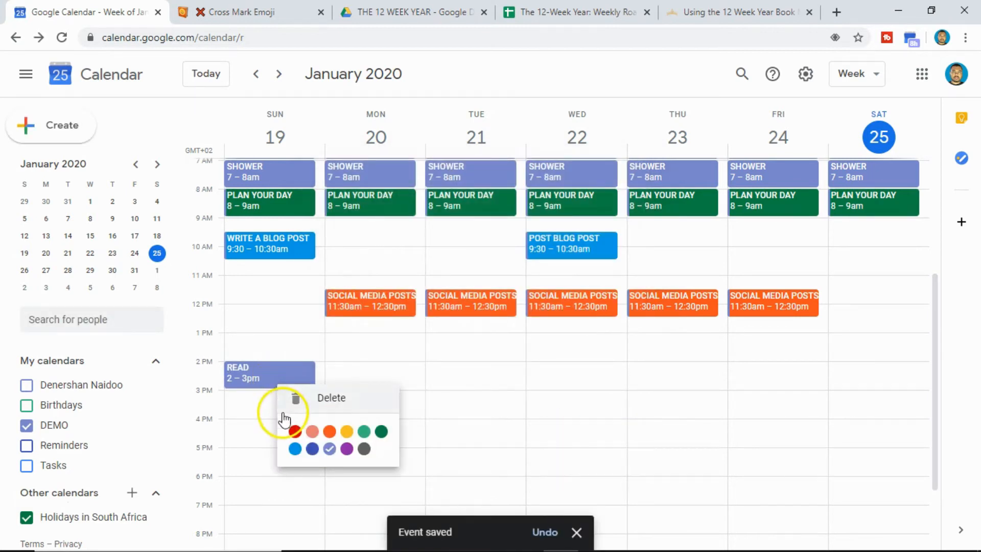
click(311, 433)
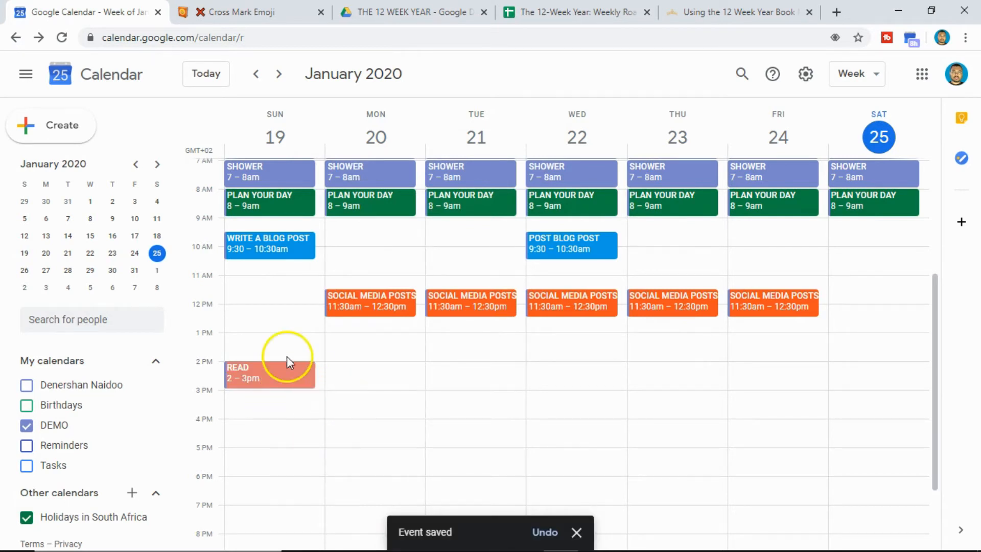
Step: Set the Sunday READ event to repeat daily and save it
right_click(275, 379)
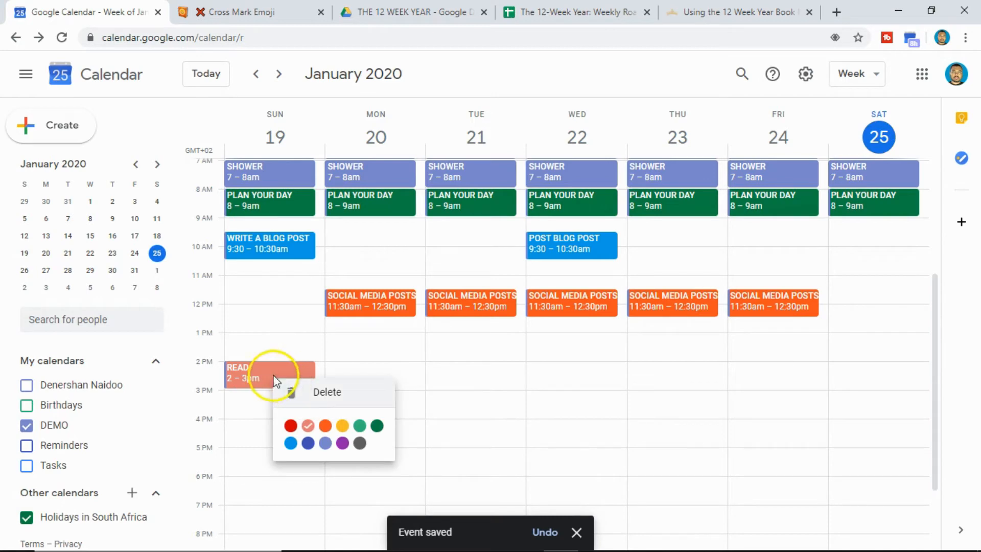
click(233, 375)
click(233, 376)
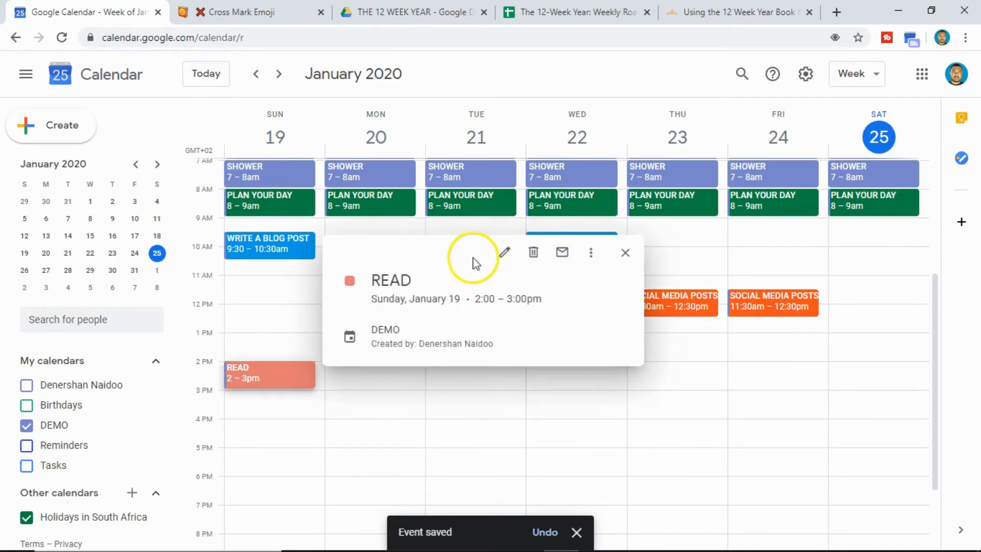
click(504, 253)
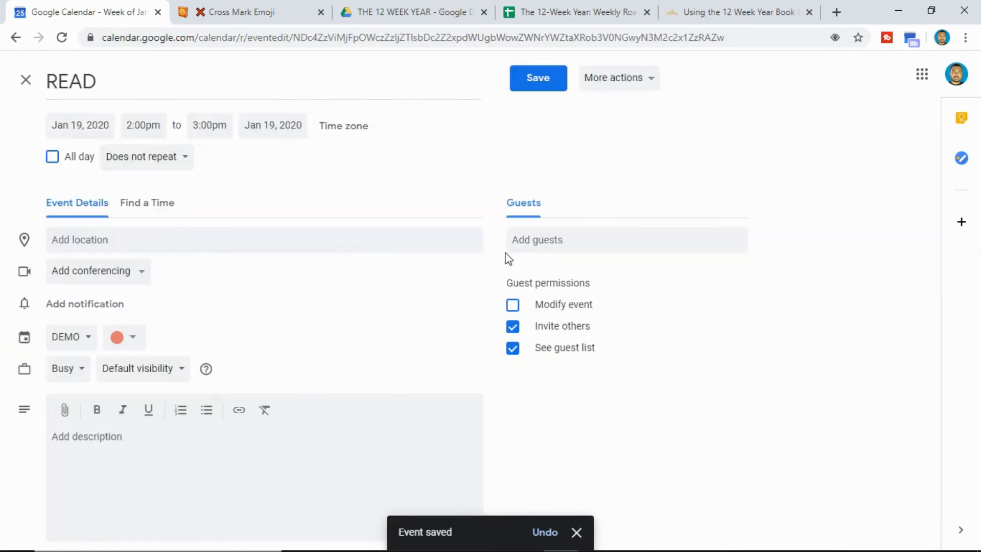
click(149, 160)
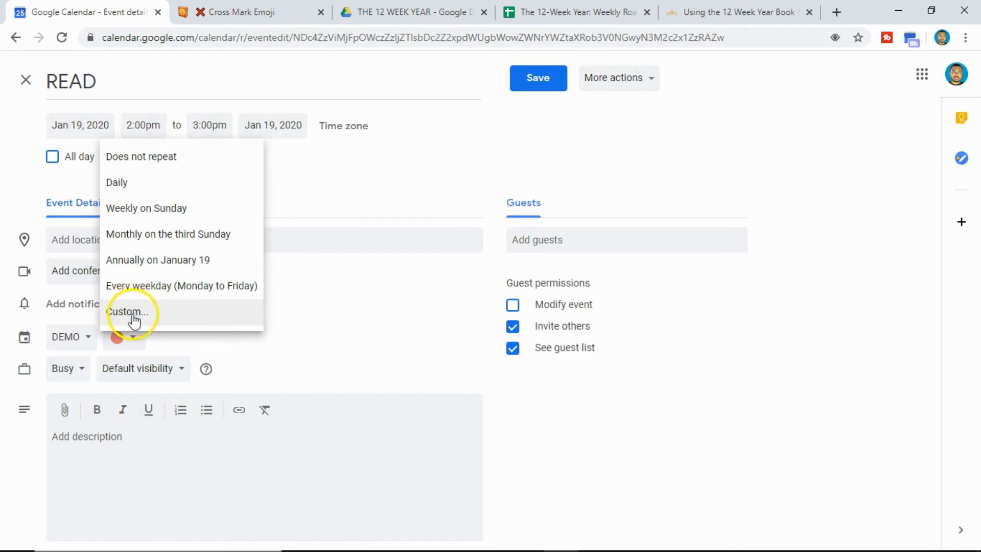
click(117, 183)
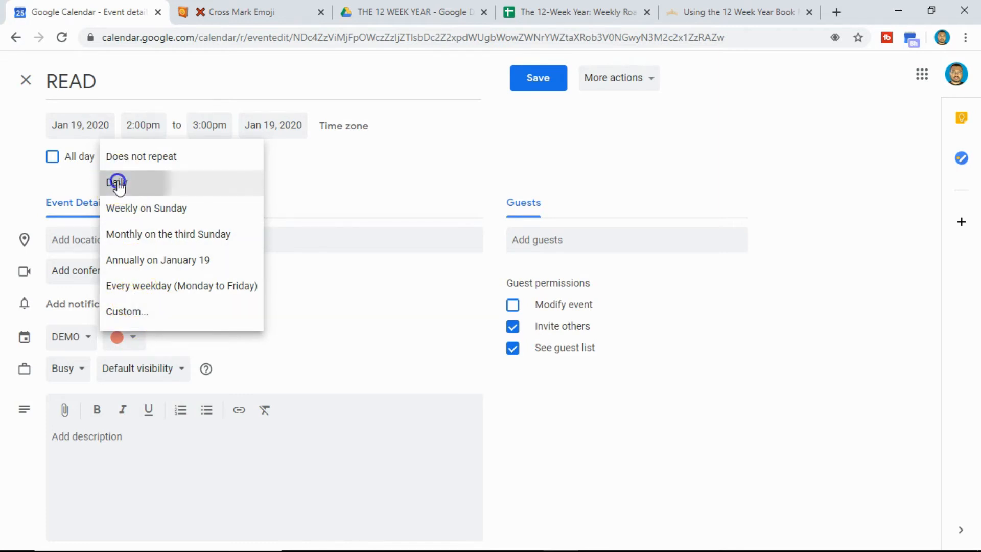
click(526, 81)
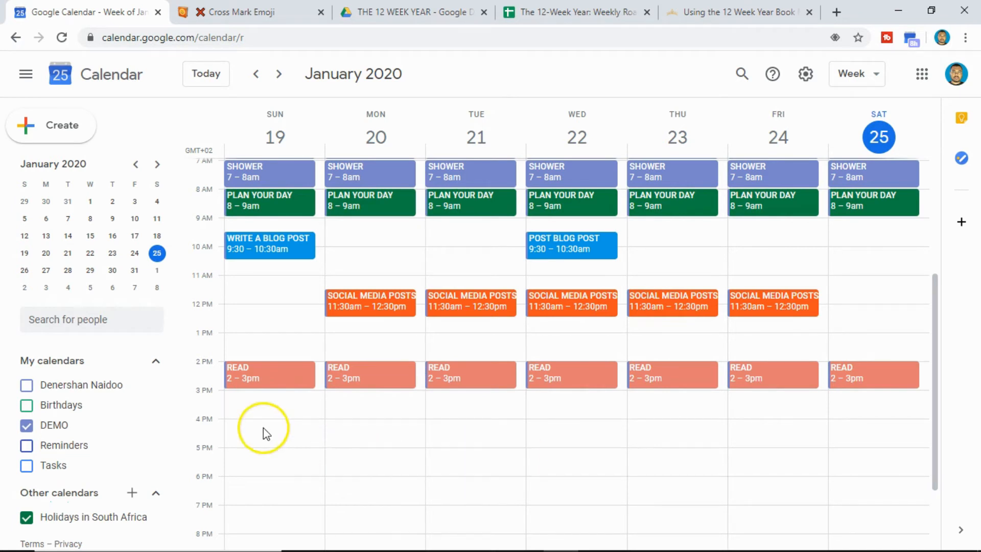
Step: Add a WORKOUT event to the DEMO calendar on Sunday, January 19, from 5:00pm to 6:00pm and color it purple
click(245, 457)
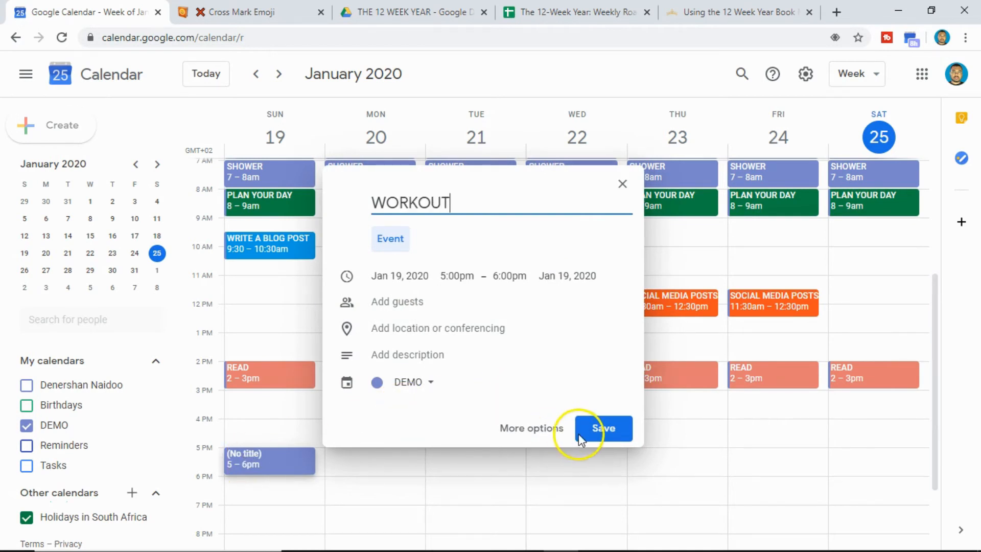
click(595, 434)
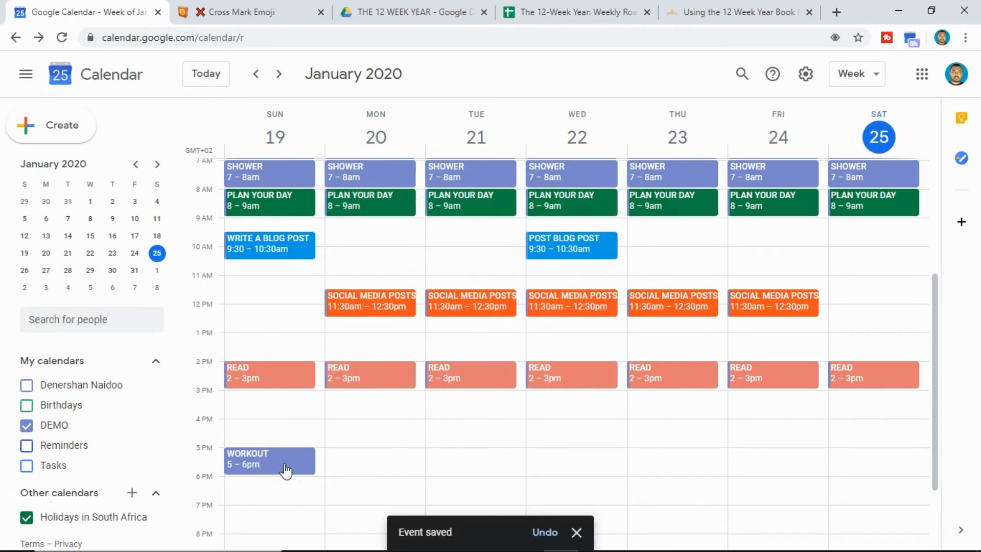
right_click(286, 468)
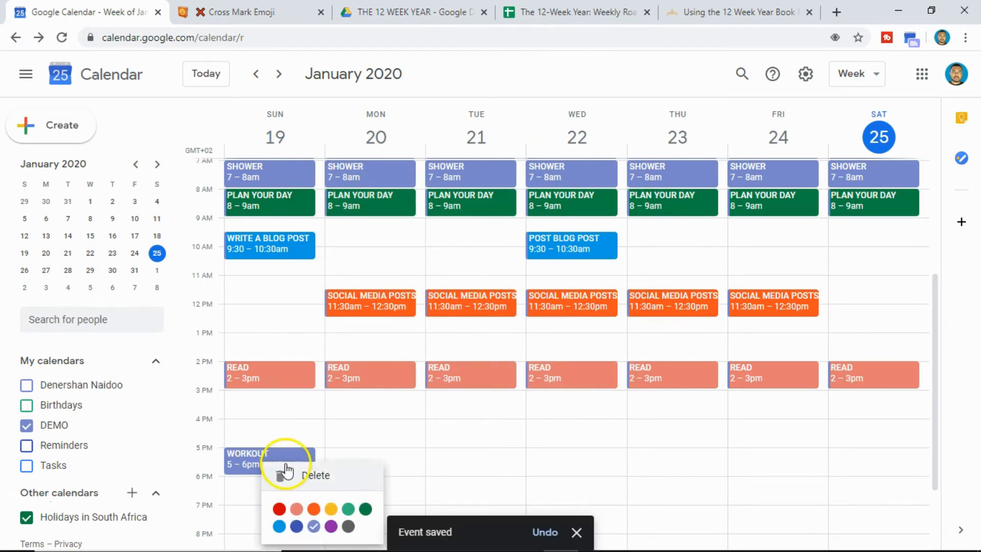
click(331, 527)
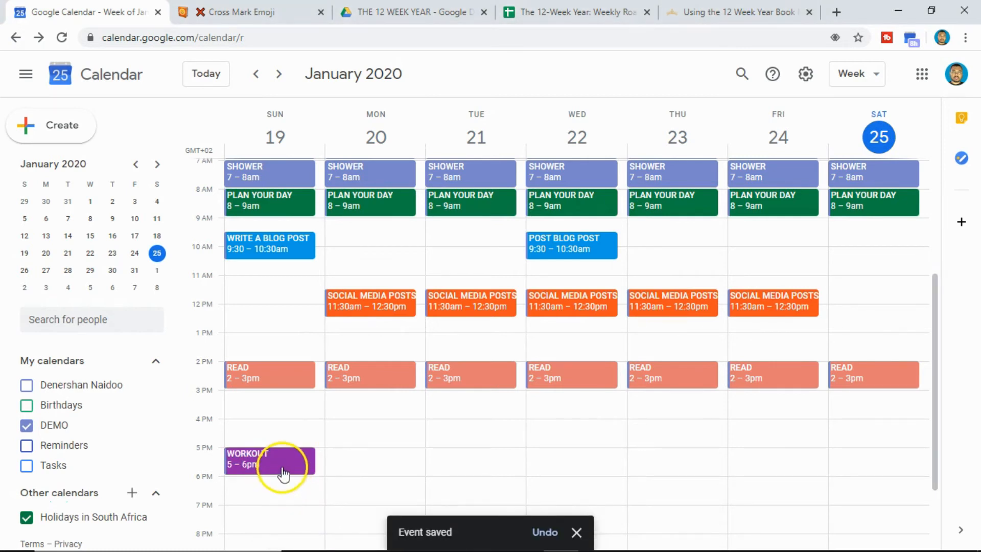
Step: Give the WORKOUT event a custom weekly recurrence on Monday, Wednesday and Friday only, and save it
click(285, 469)
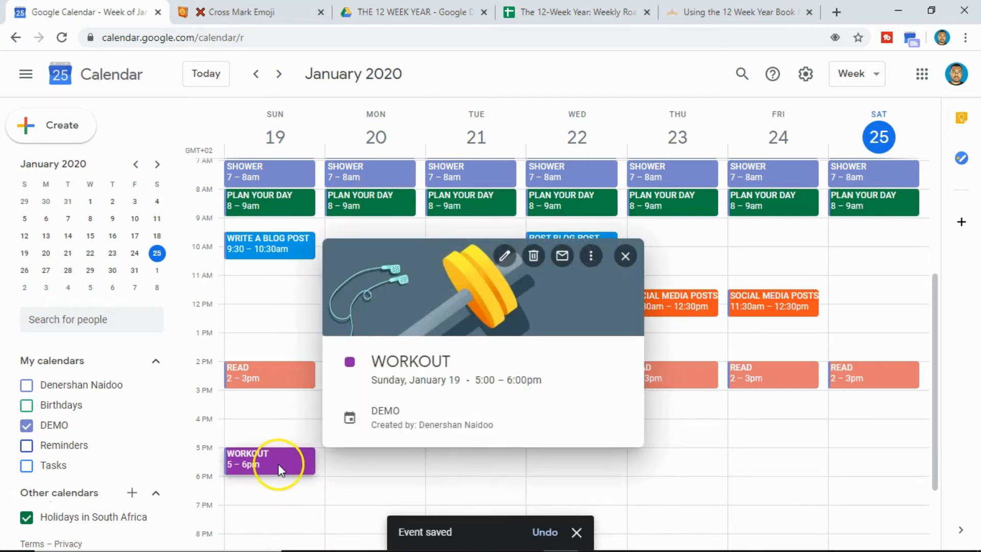
double_click(278, 464)
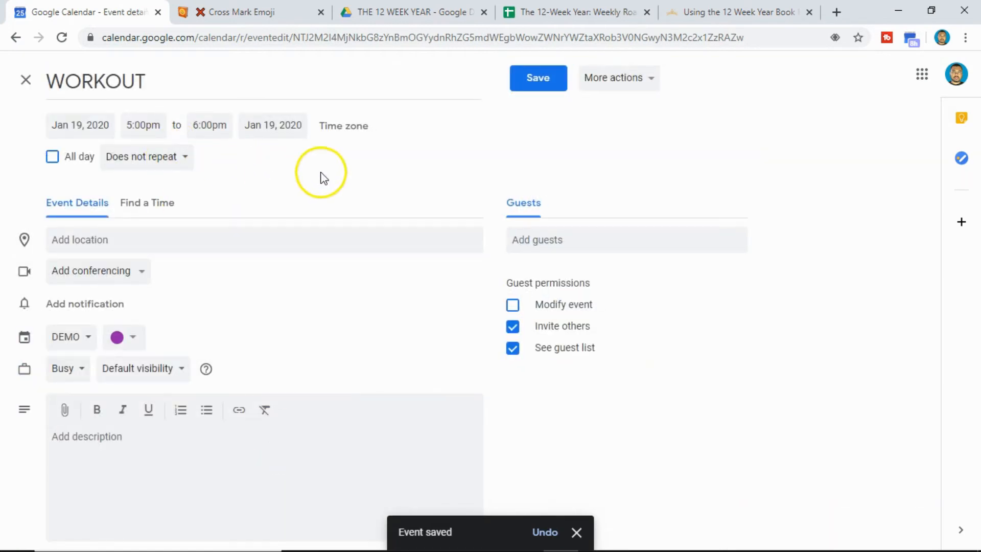
click(170, 162)
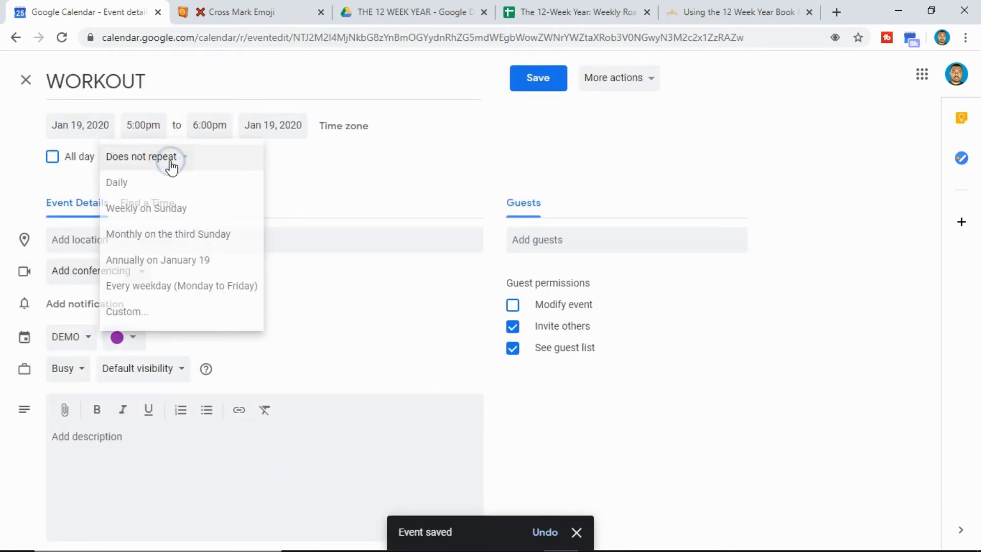
click(124, 312)
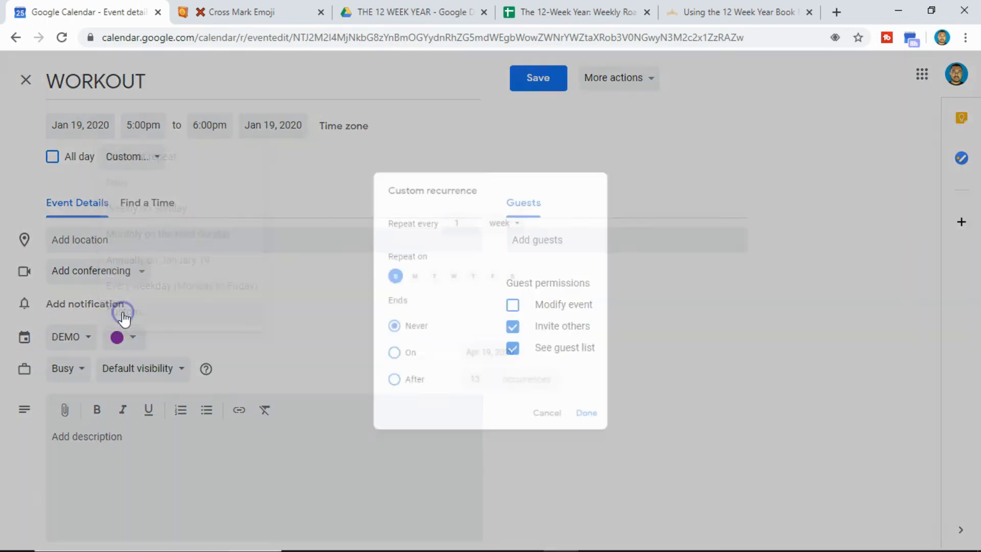
click(402, 273)
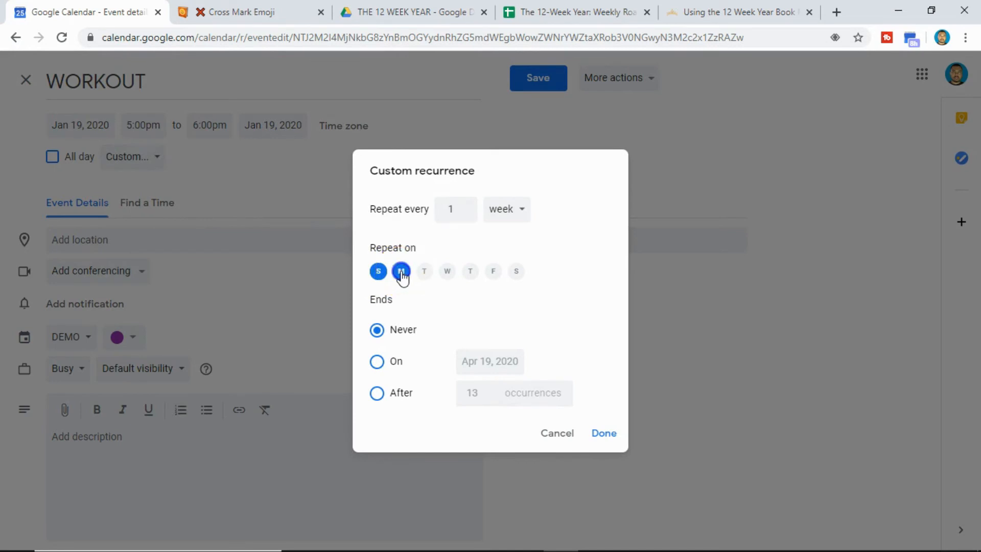
click(378, 276)
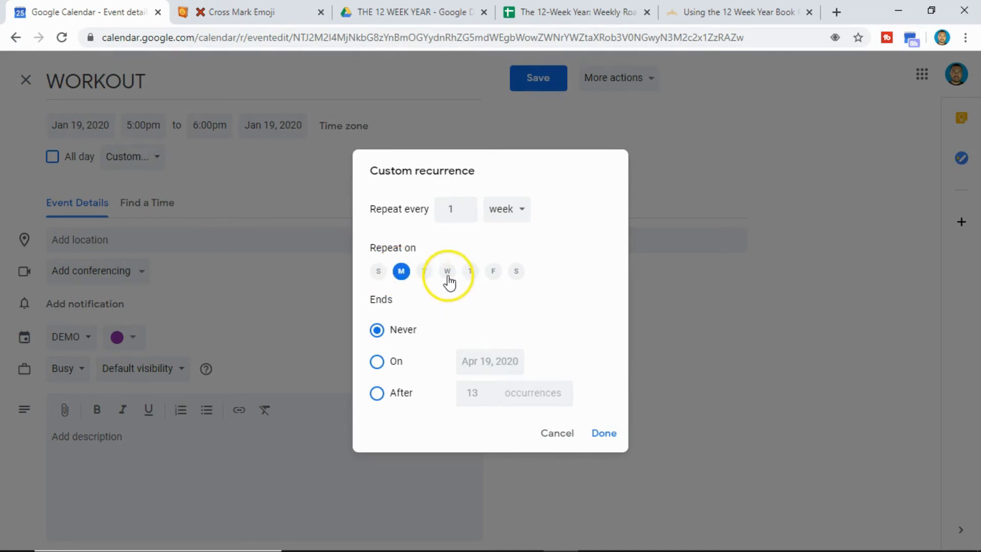
click(448, 273)
click(498, 278)
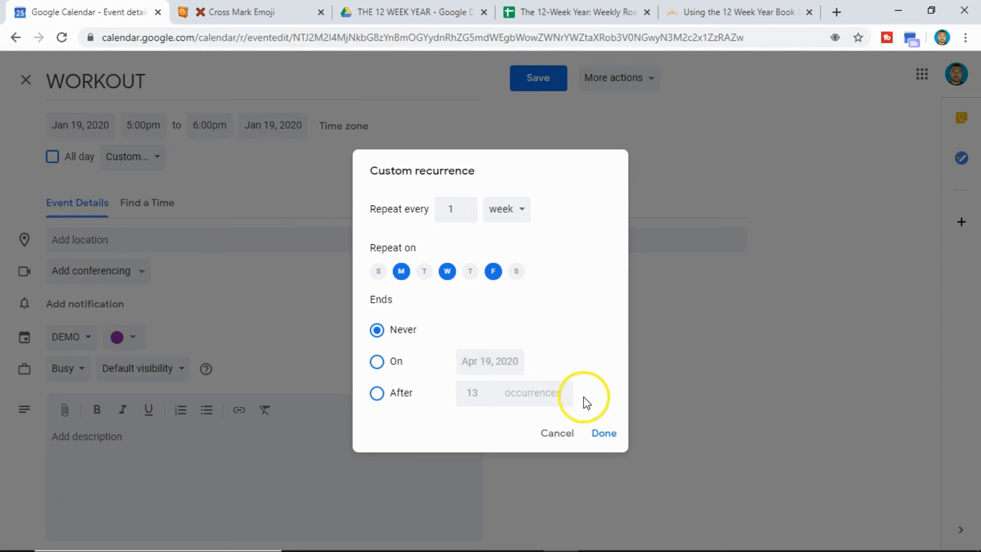
click(604, 433)
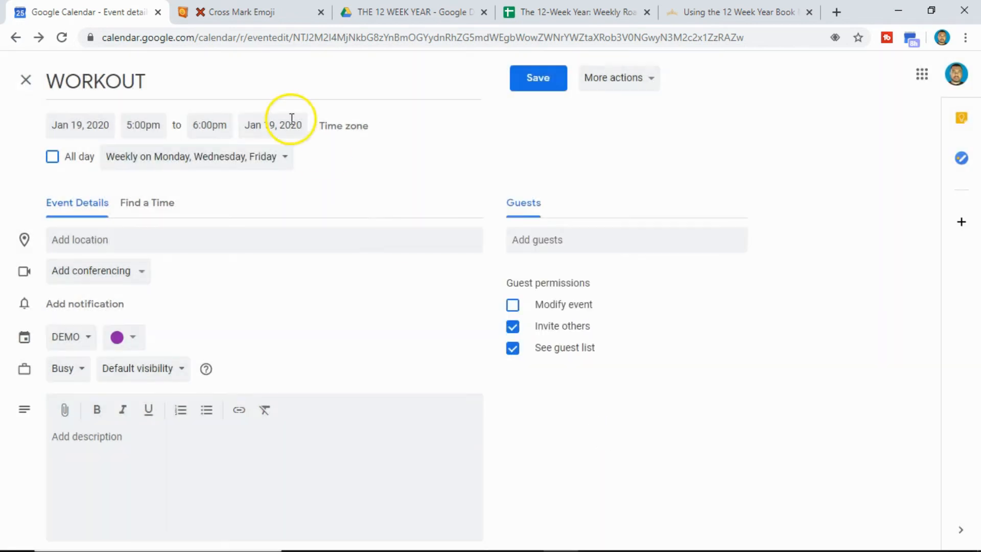
click(542, 87)
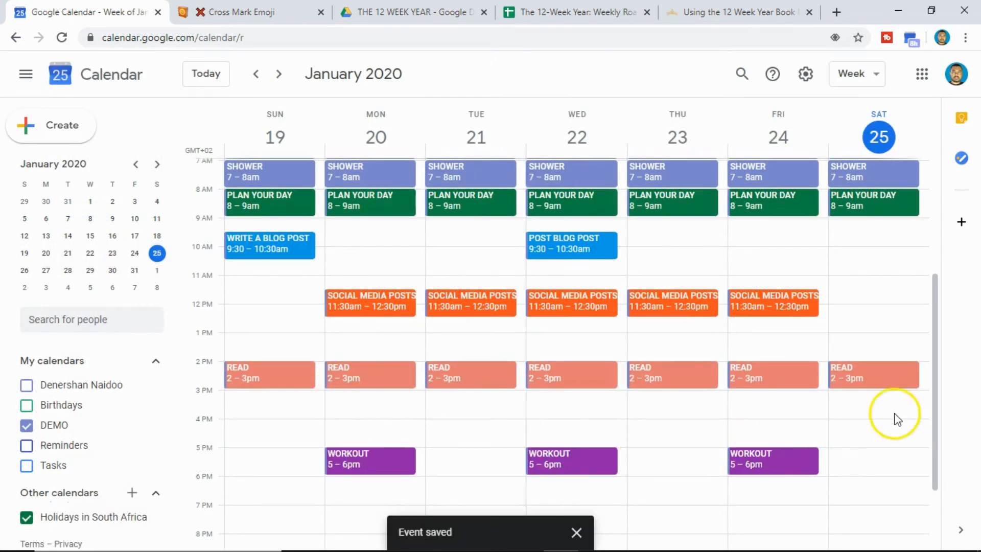
Step: Add a HANGOUT WITH FRIENDS/ FAMILY event to the DEMO calendar on Monday, January 20, from 3:00pm to 4:00pm and color it light green
drag(935, 383, 937, 338)
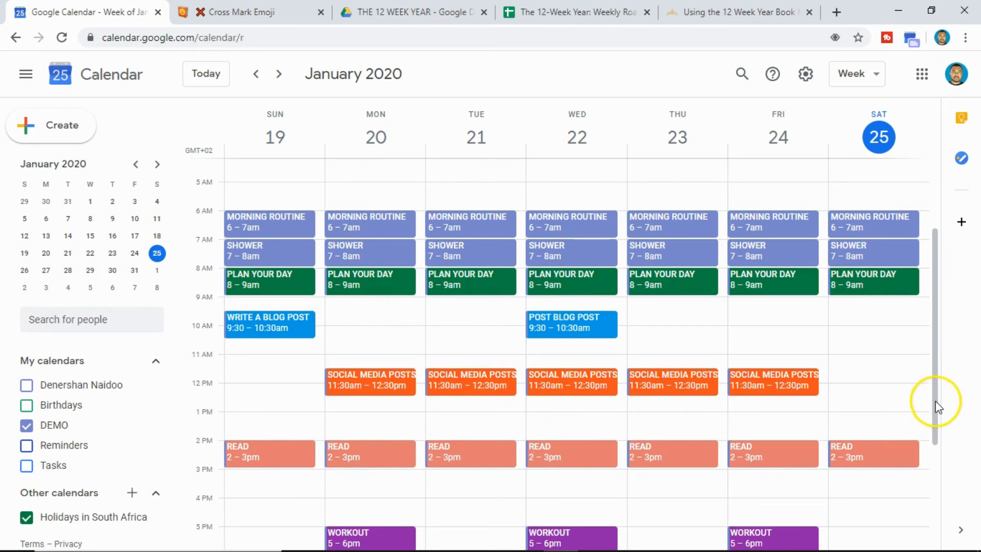
drag(937, 408, 935, 468)
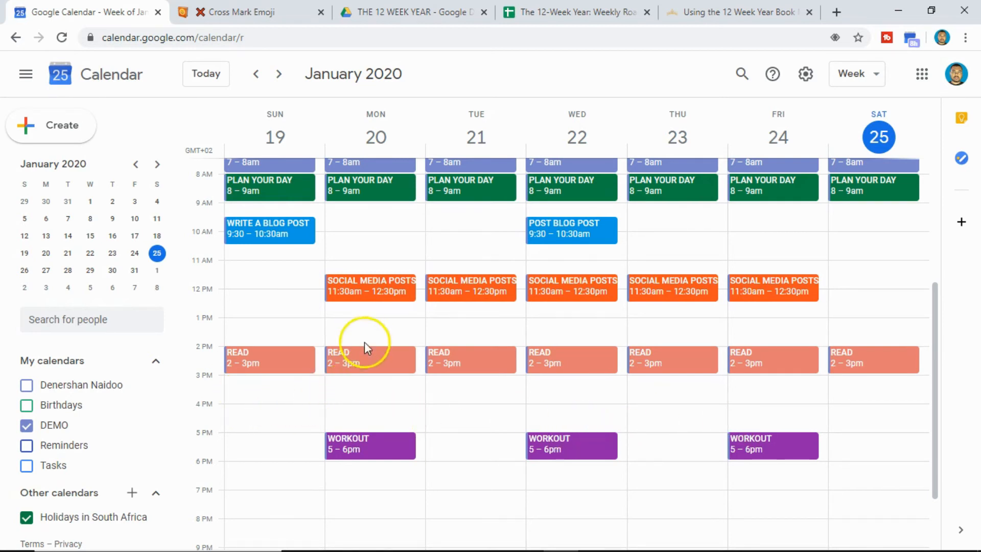
click(354, 386)
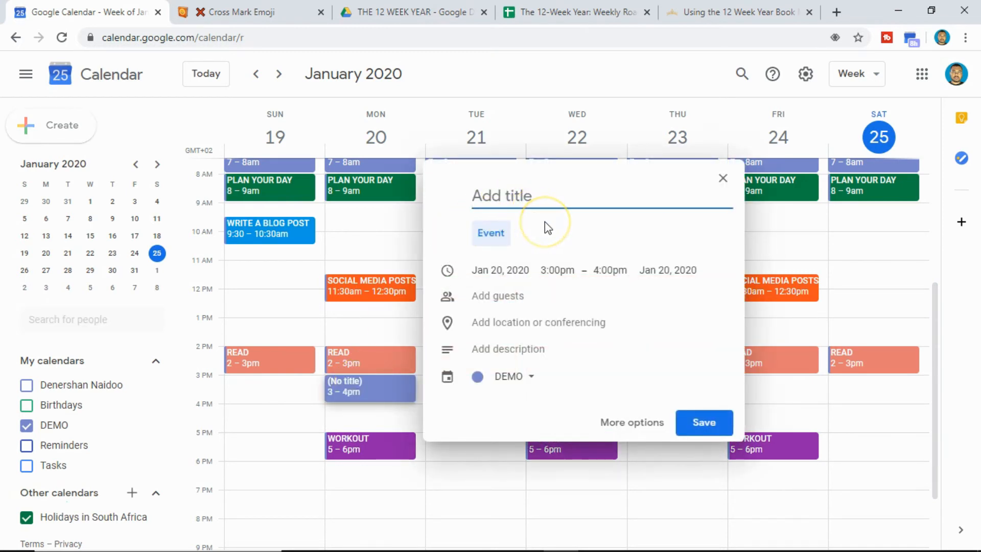
text(HANGOUT WITH FRIENDS/ FAMILY)
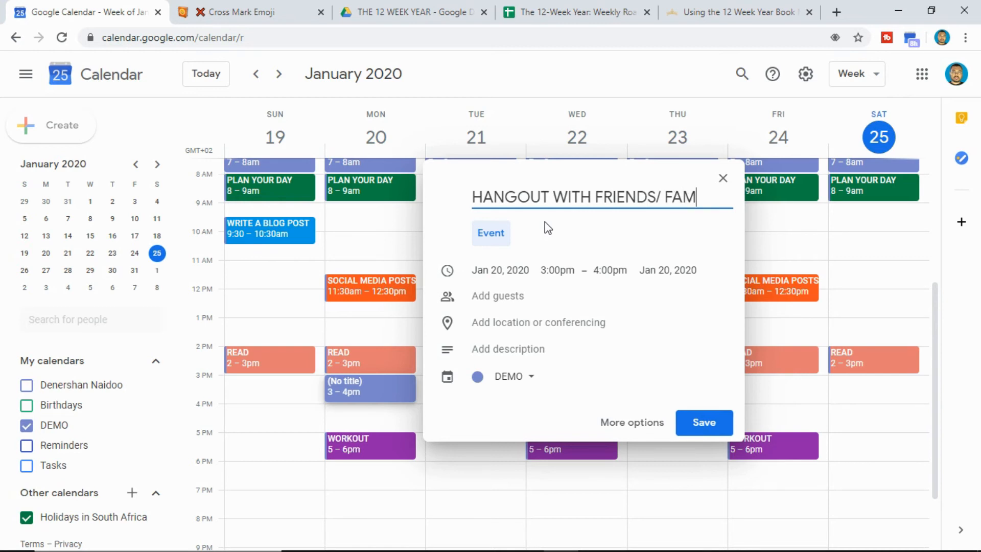
click(697, 422)
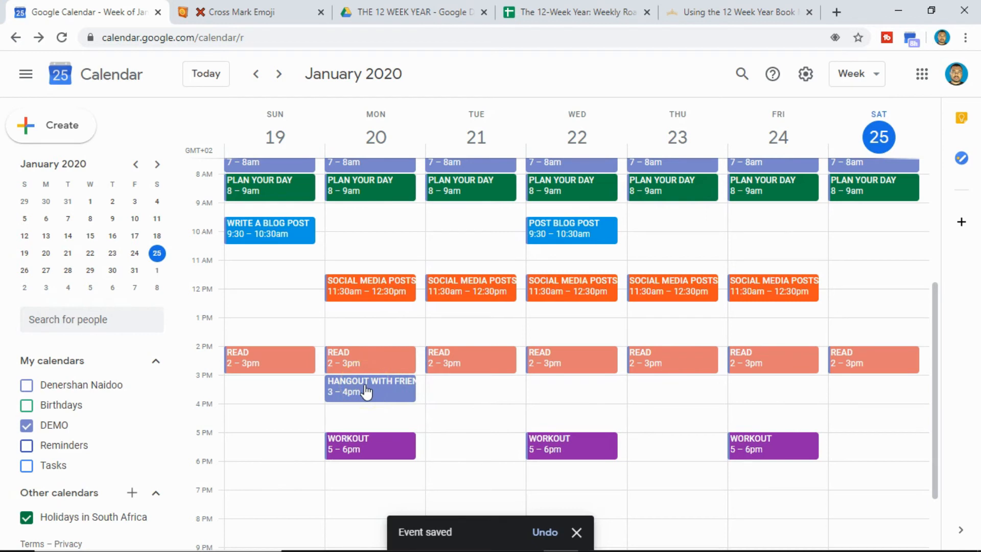
right_click(365, 392)
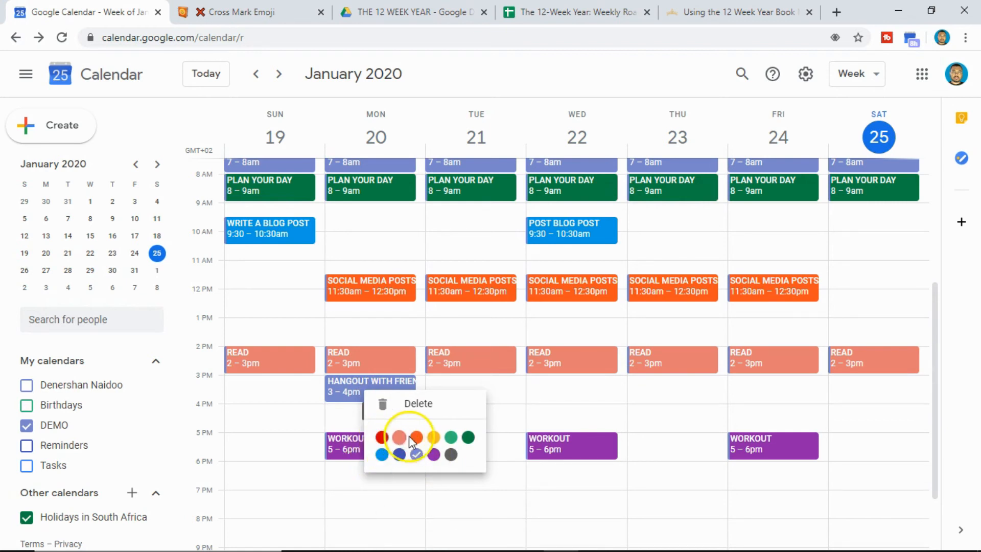
click(451, 437)
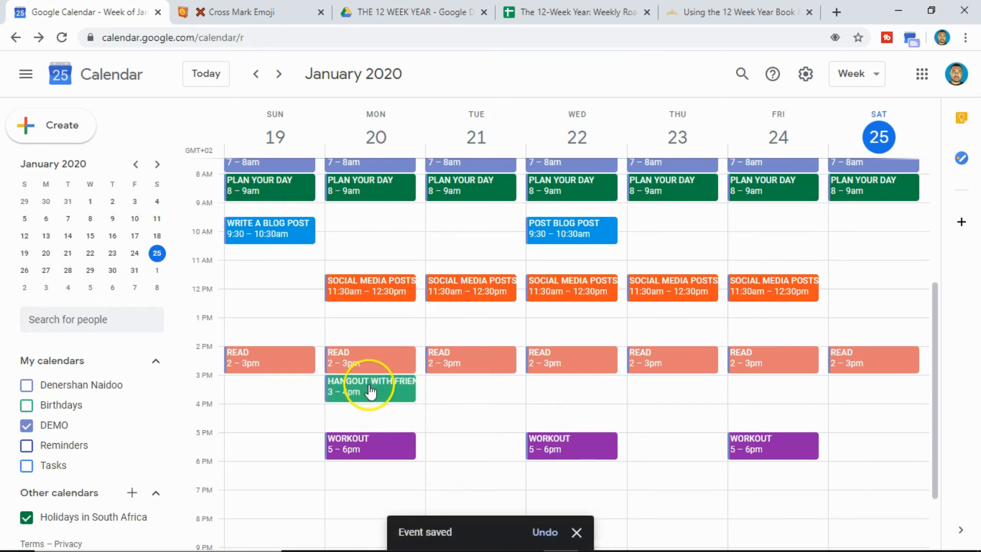
Step: Give the Monday HANGOUT WITH FRIENDS/ FAMILY event a custom weekly recurrence on Tuesday, Thursday and Saturday only, and save it
right_click(371, 392)
click(356, 393)
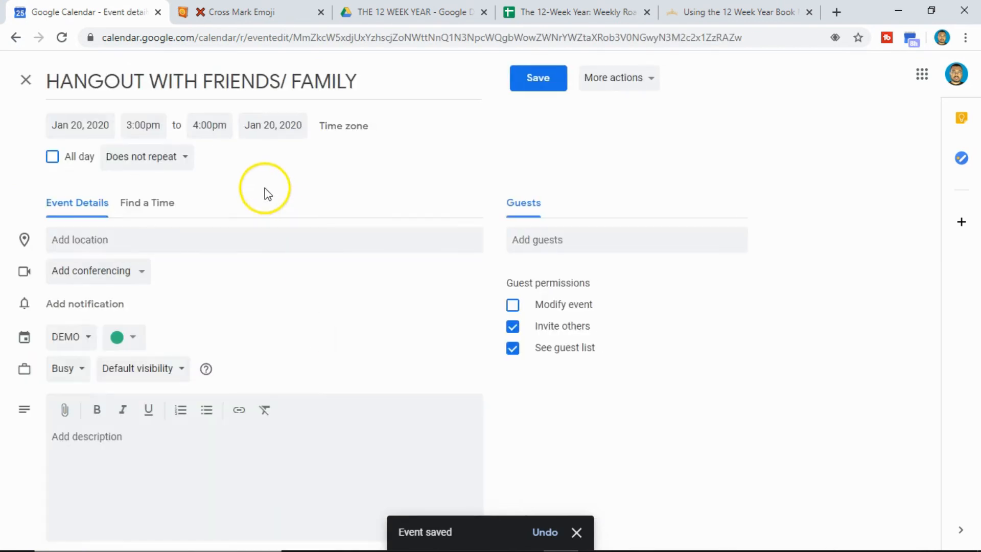
click(156, 163)
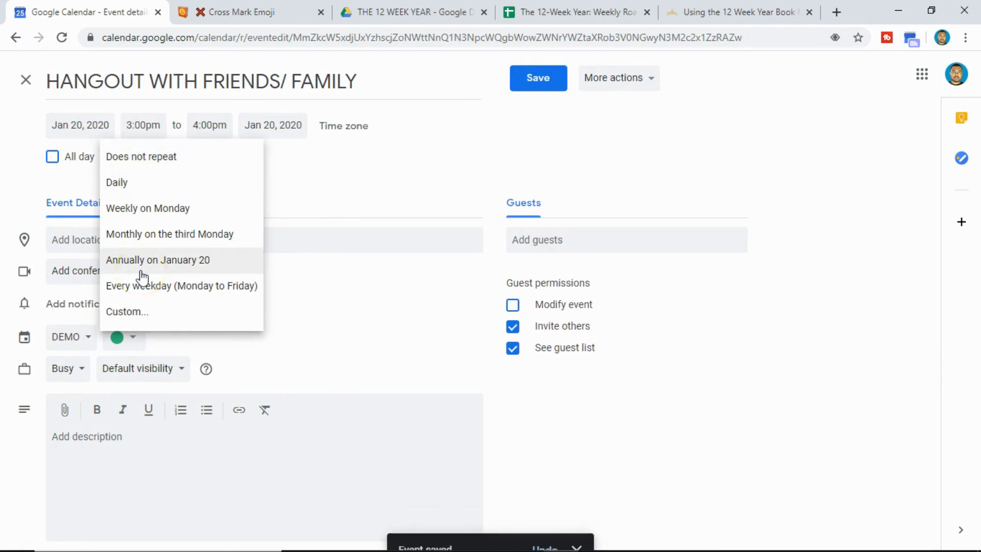
click(142, 312)
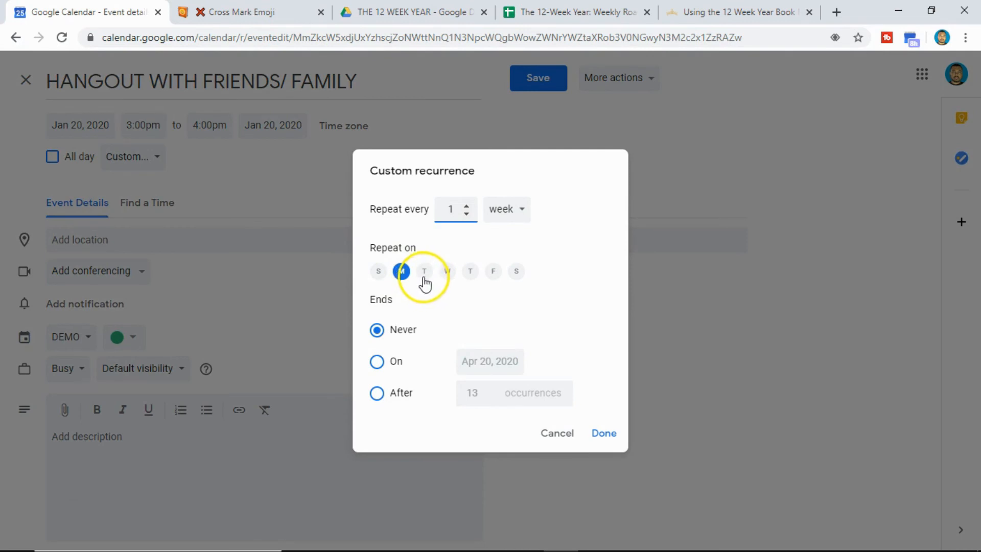
click(423, 274)
click(470, 274)
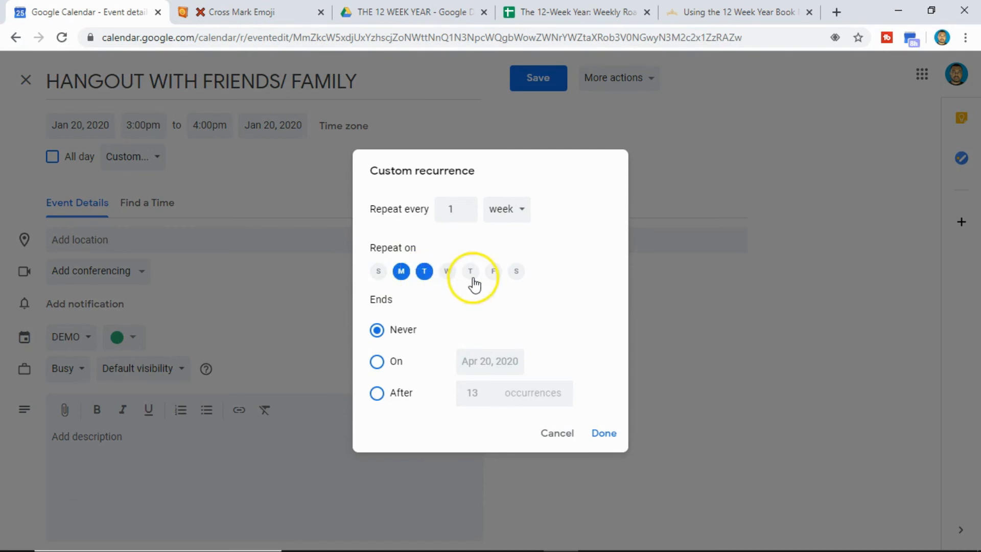
click(406, 276)
click(515, 276)
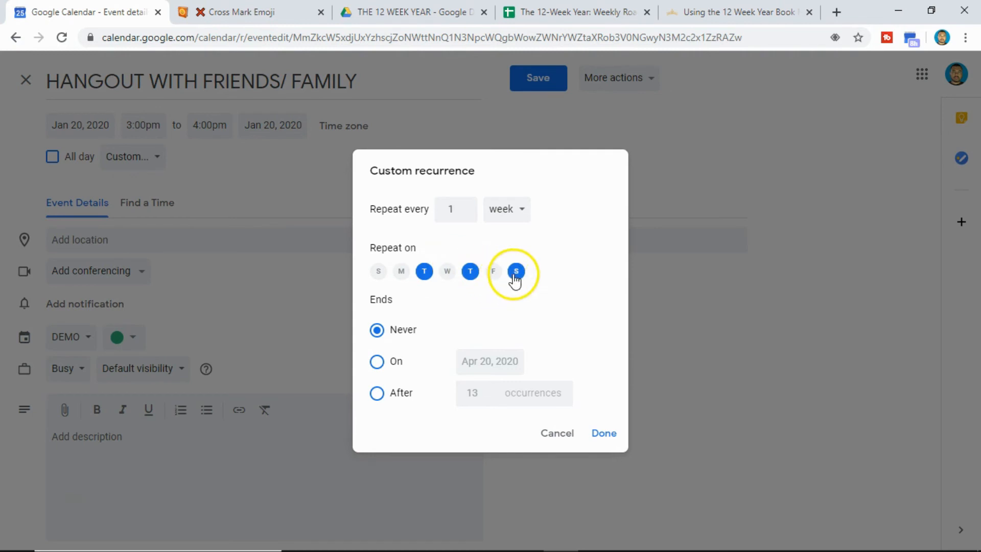
click(604, 435)
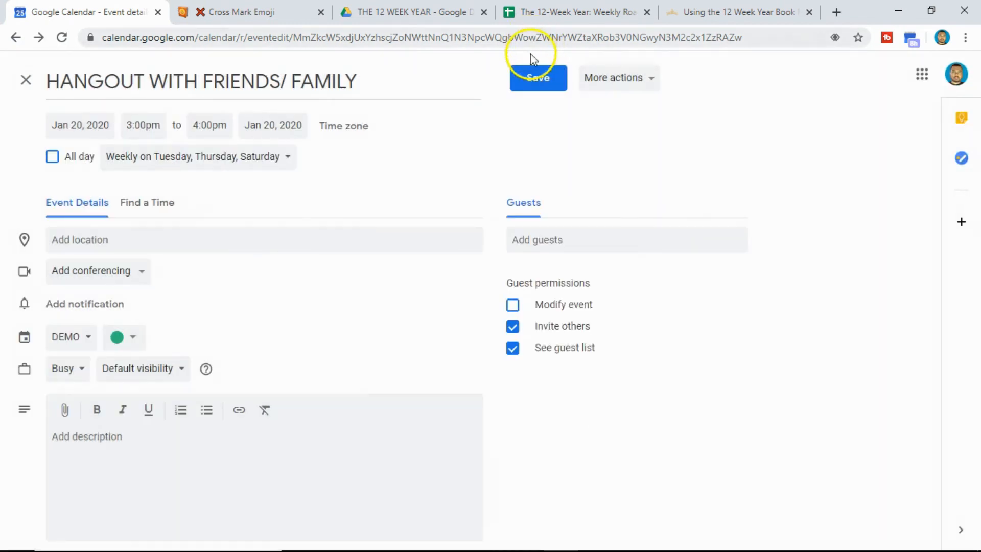
click(531, 81)
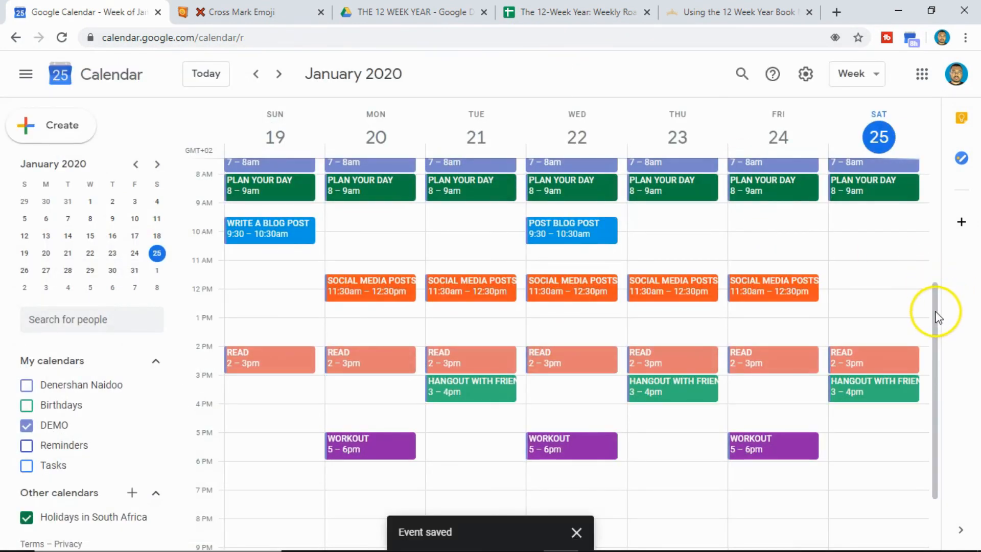
drag(935, 310, 935, 283)
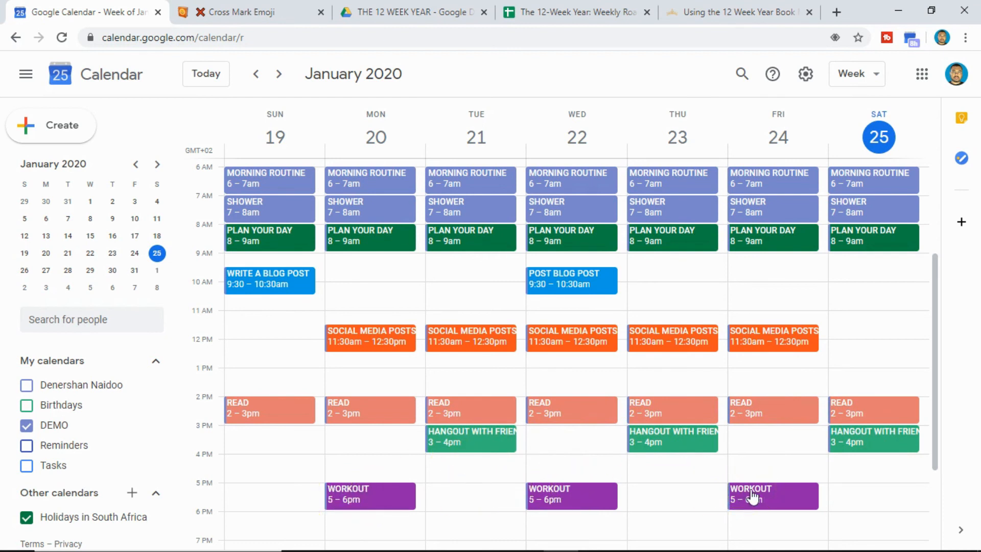
click(933, 368)
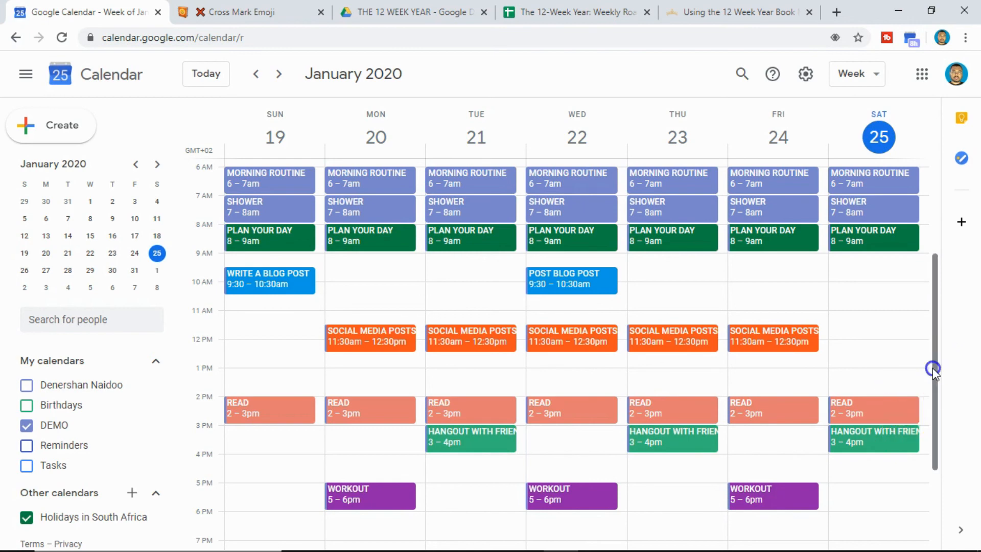
mouse_move(932, 368)
mouse_down()
mouse_move(930, 305)
mouse_move(933, 353)
mouse_up()
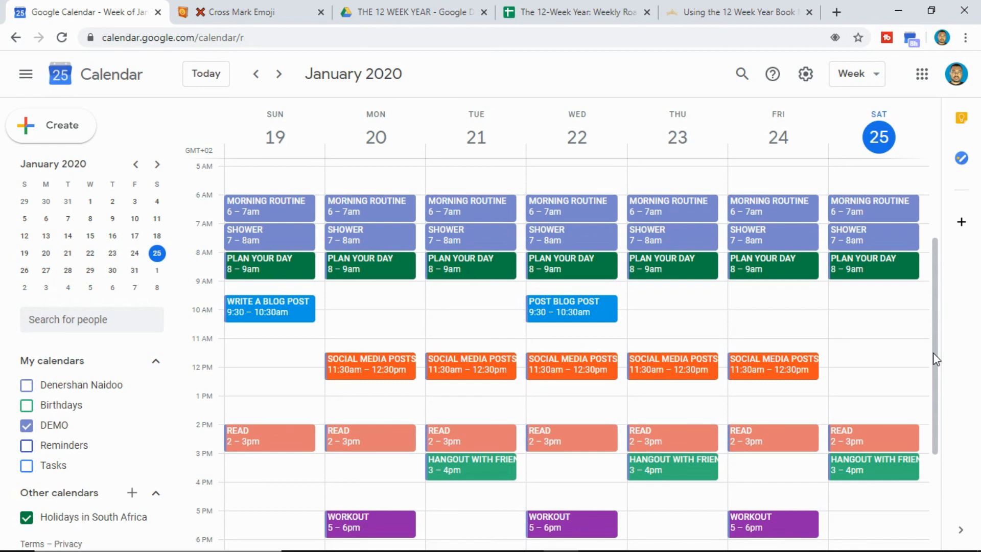
click(934, 311)
drag(938, 309, 937, 333)
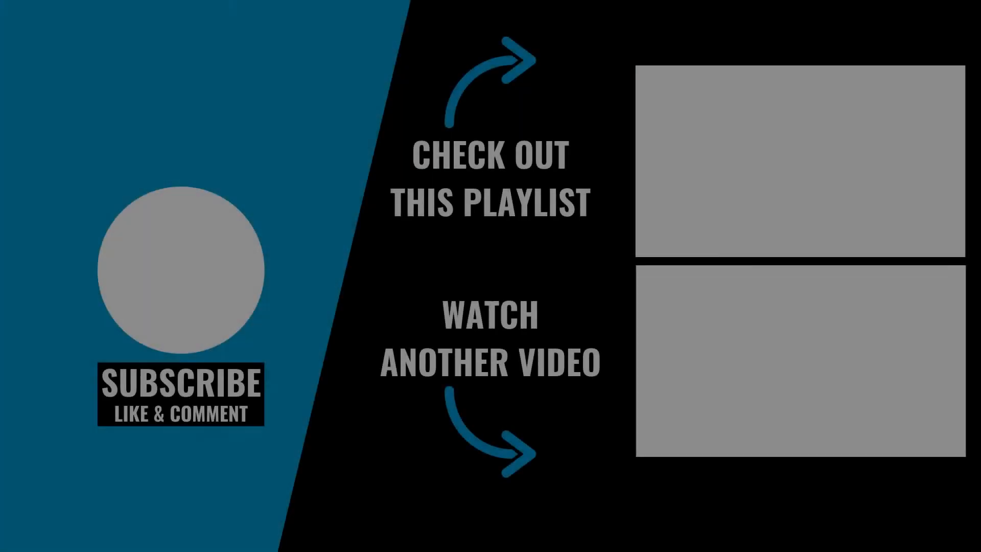